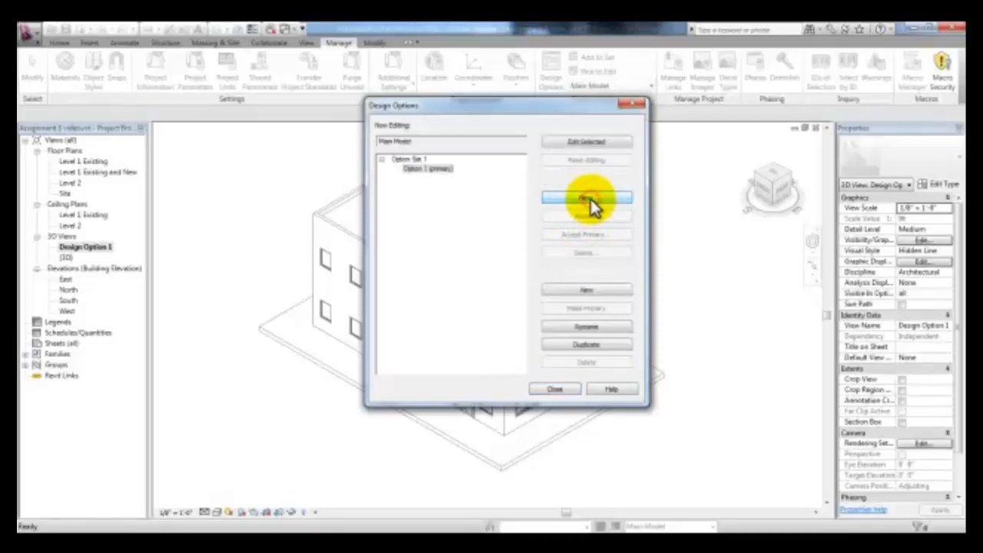
Step: Rename the design option set to "Building Addition"
{"action": "left_click", "coordinate": [409, 160]}
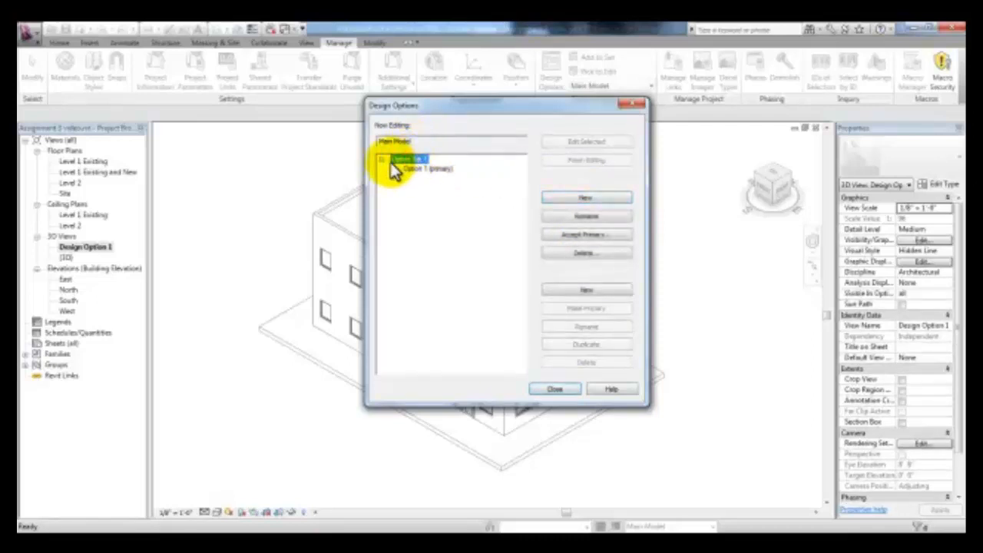
{"action": "left_click", "coordinate": [588, 215]}
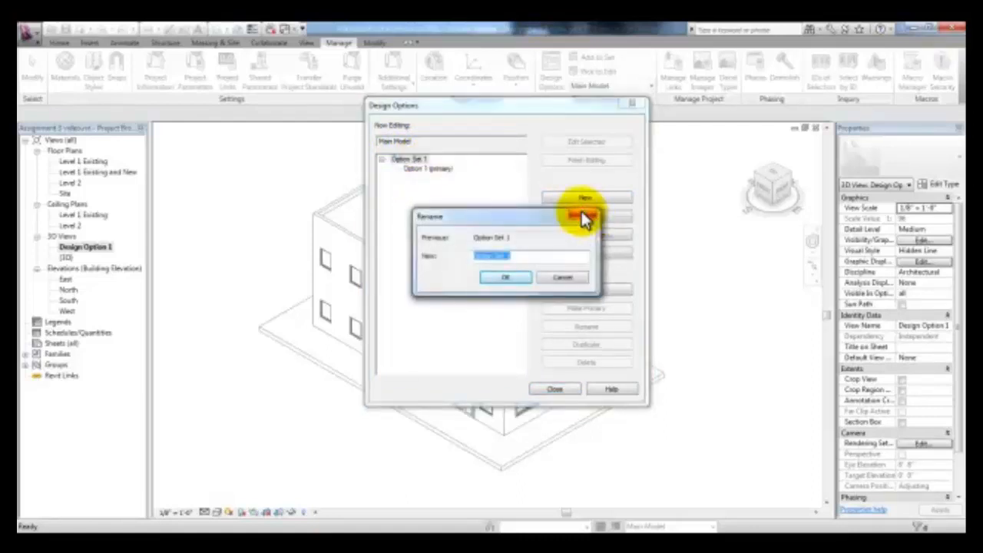
{"action": "type", "text": "Building Addition"}
{"action": "key", "text": "Return"}
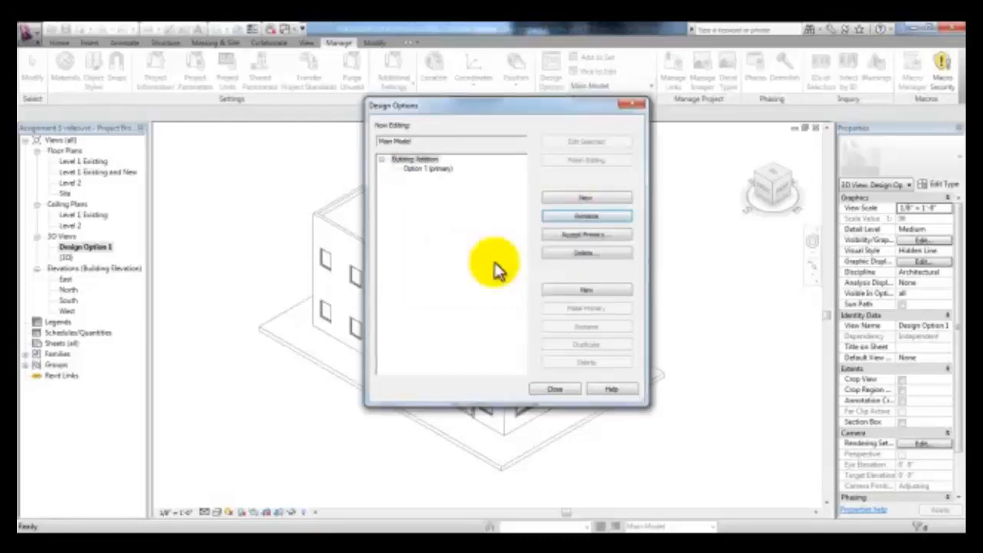
Step: Add two more options to the Building Addition set and close the design options dialog
{"action": "left_click", "coordinate": [597, 291]}
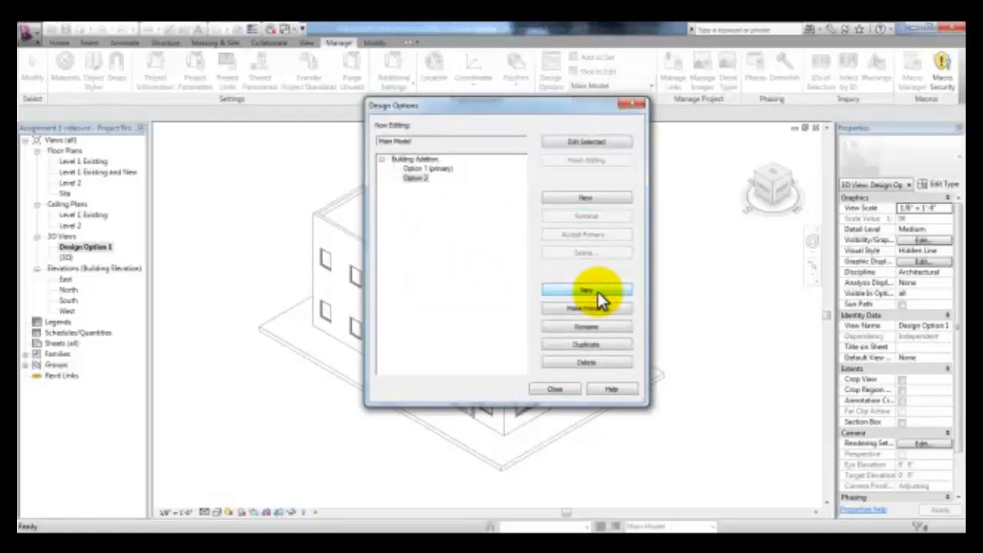
{"action": "left_click", "coordinate": [597, 292]}
{"action": "left_click", "coordinate": [412, 177]}
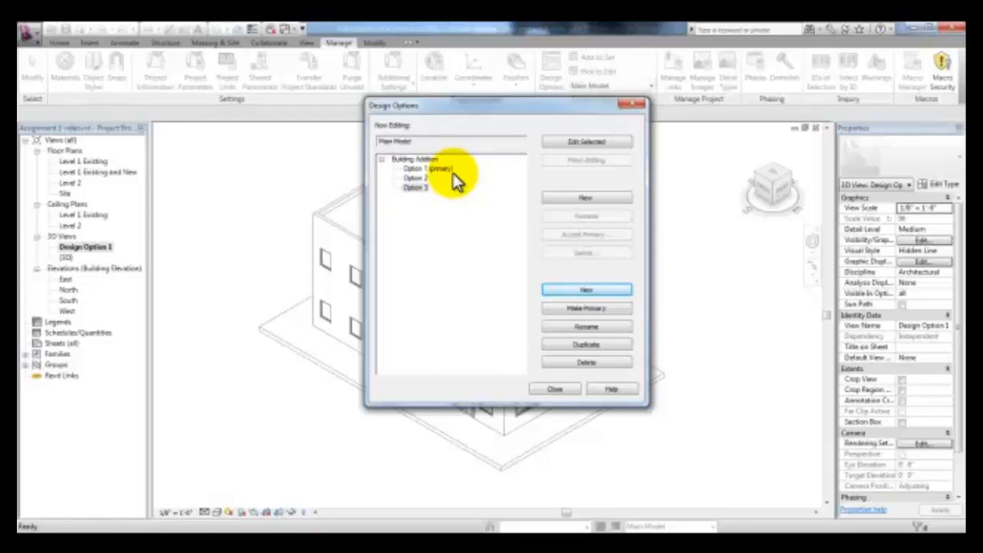
{"action": "left_click", "coordinate": [423, 169]}
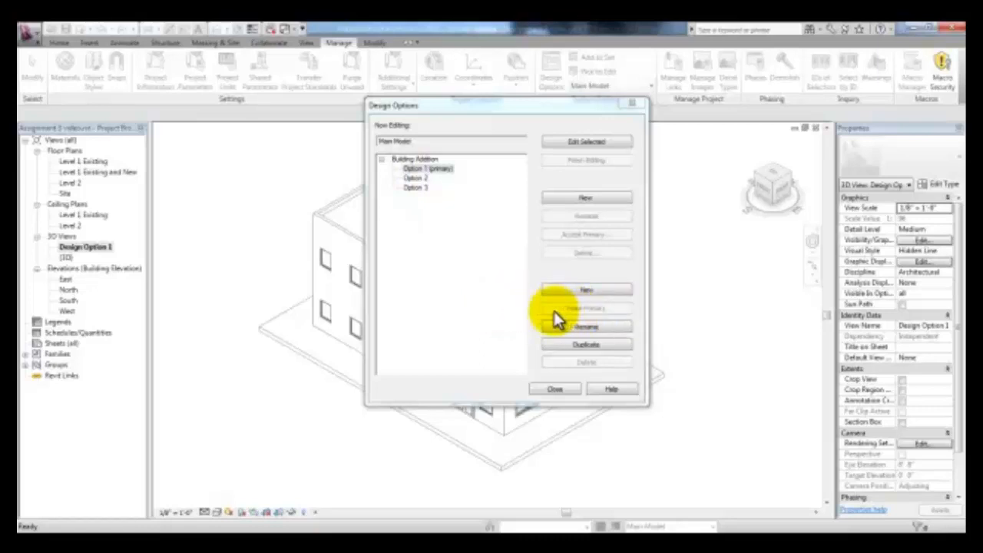
{"action": "left_click", "coordinate": [429, 159]}
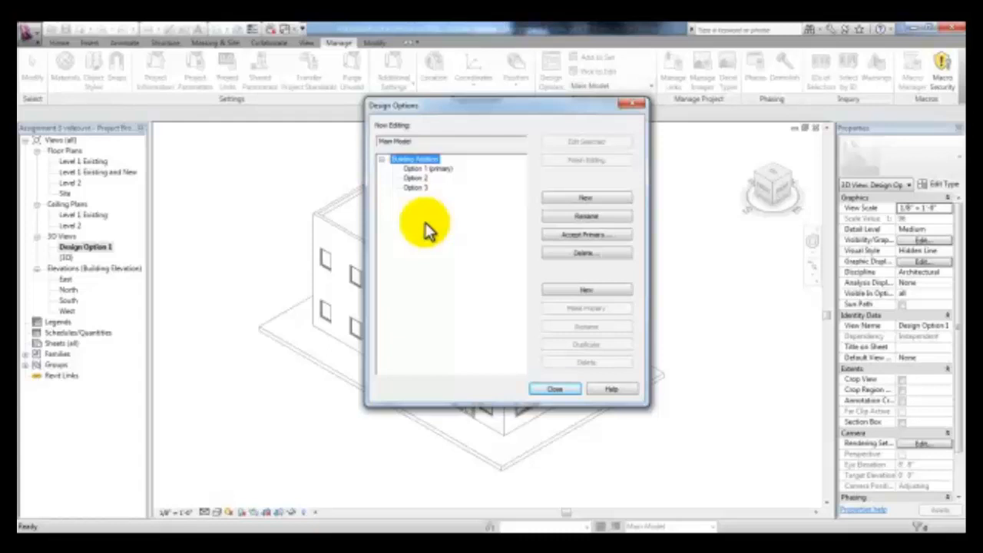
{"action": "left_click", "coordinate": [557, 389]}
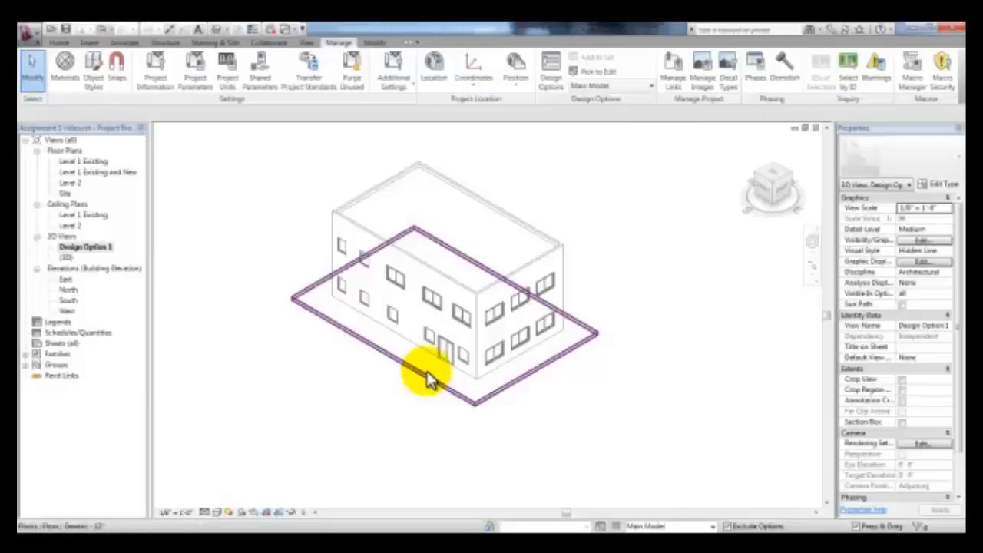
Step: Edit the ground floor slab's boundary and set its entrance-side edge 20' from the building
{"action": "left_click", "coordinate": [425, 380]}
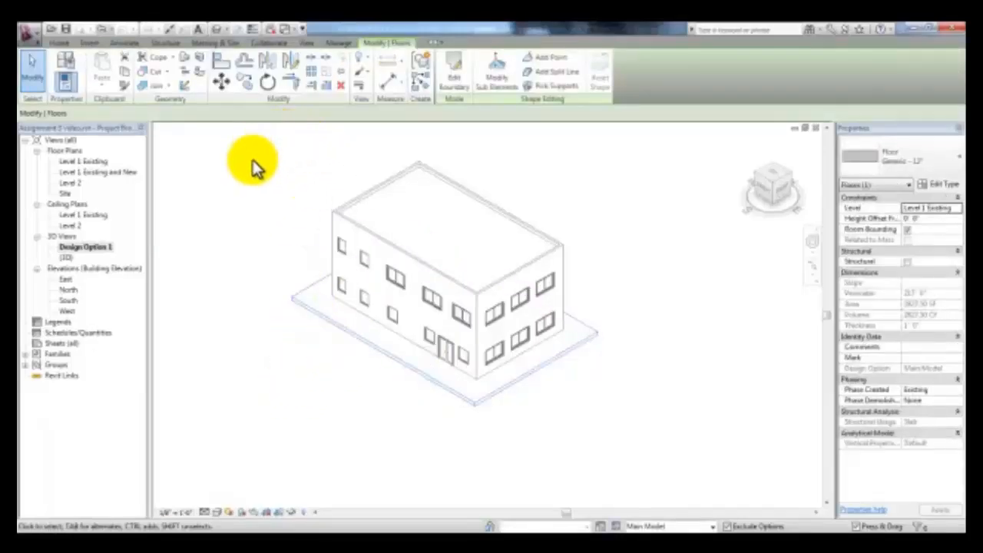
{"action": "left_click", "coordinate": [454, 75]}
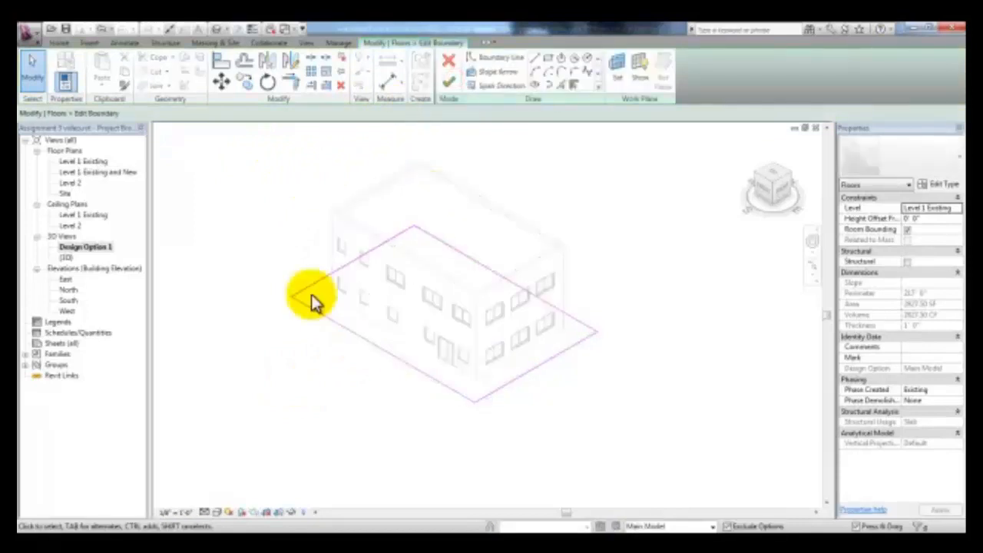
{"action": "left_click", "coordinate": [303, 299]}
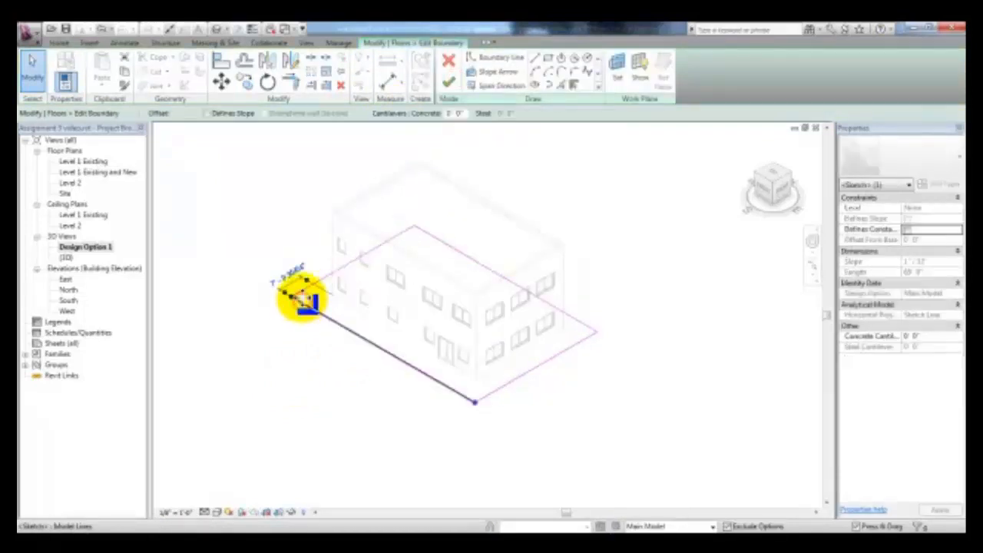
{"action": "left_click", "coordinate": [287, 274]}
{"action": "type", "text": "20"}
{"action": "key", "text": "Return"}
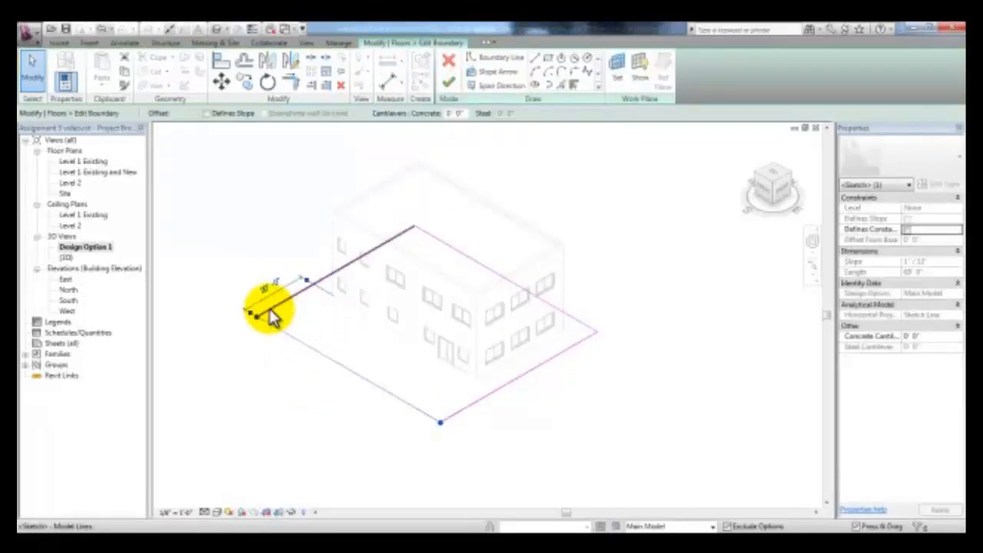
Step: Set the slab boundary's edge along the building's short side to 20' from the wall and finish the boundary edit
{"action": "left_click", "coordinate": [512, 381]}
{"action": "left_click", "coordinate": [425, 422]}
{"action": "type", "text": "20"}
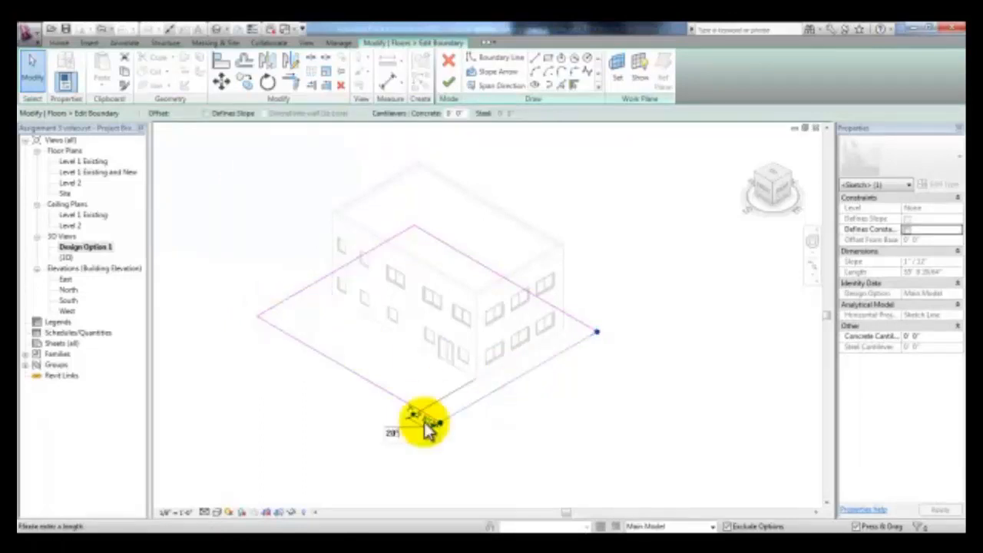
{"action": "key", "text": "Return"}
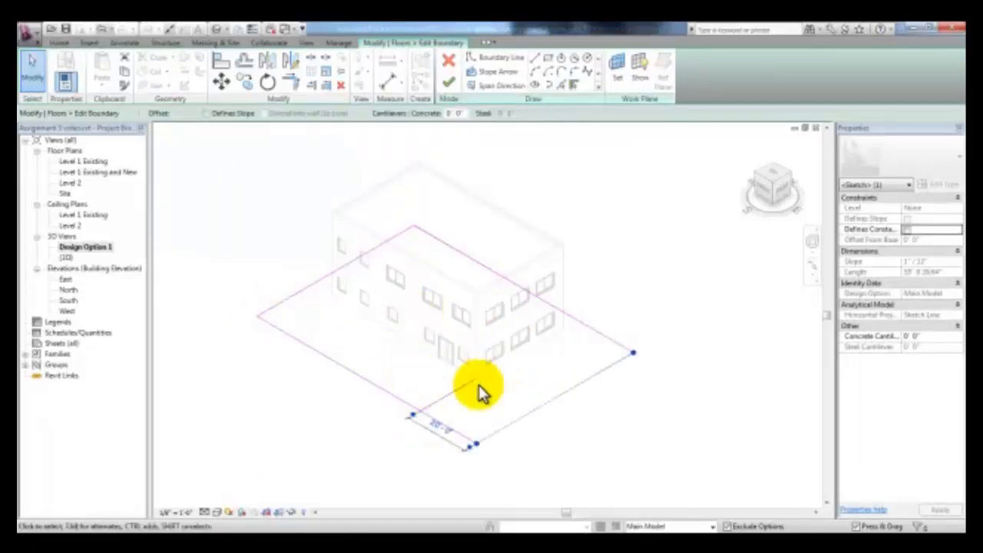
{"action": "left_click", "coordinate": [446, 83]}
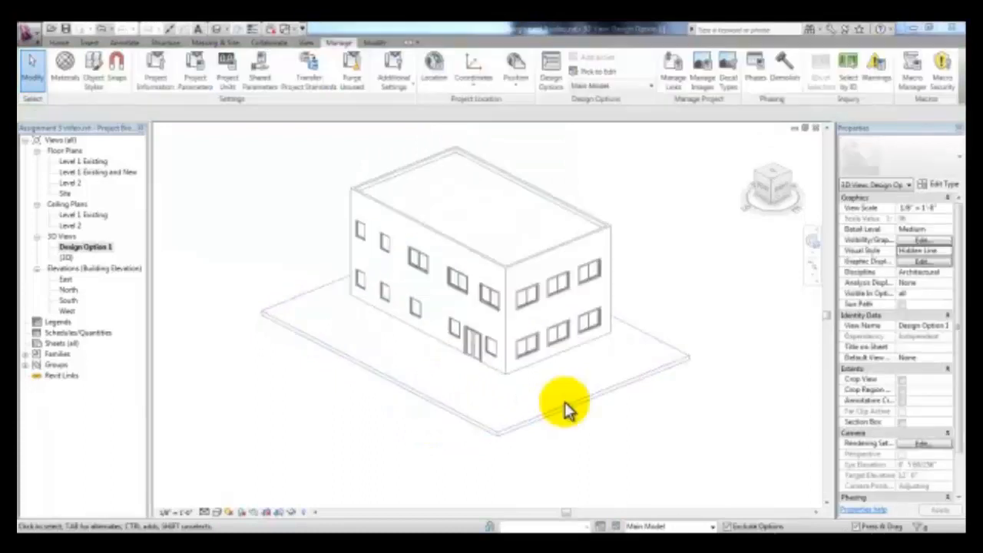
Step: Make Option 1 (primary) the active design option and start an in-place mass with the suggested name
{"action": "left_click", "coordinate": [650, 85]}
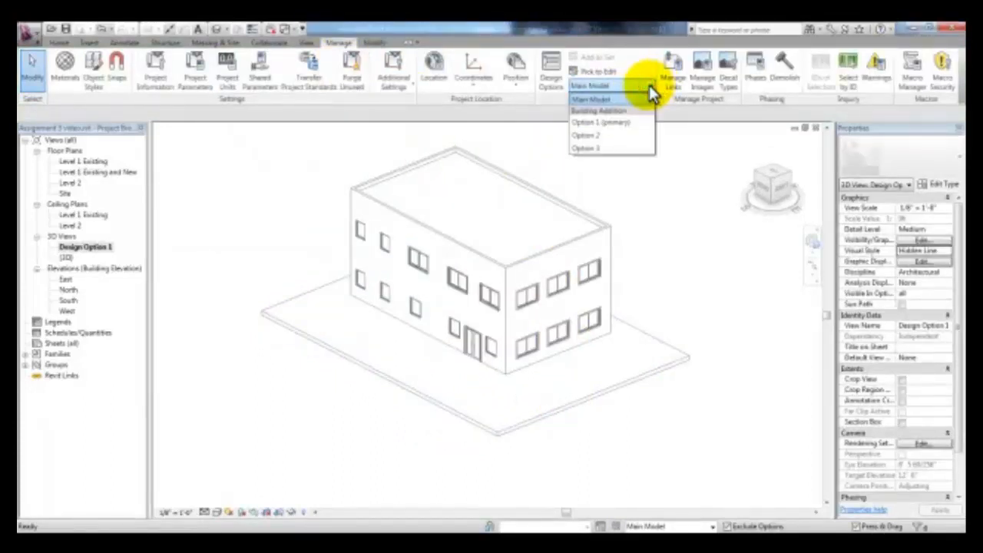
{"action": "left_click", "coordinate": [627, 124]}
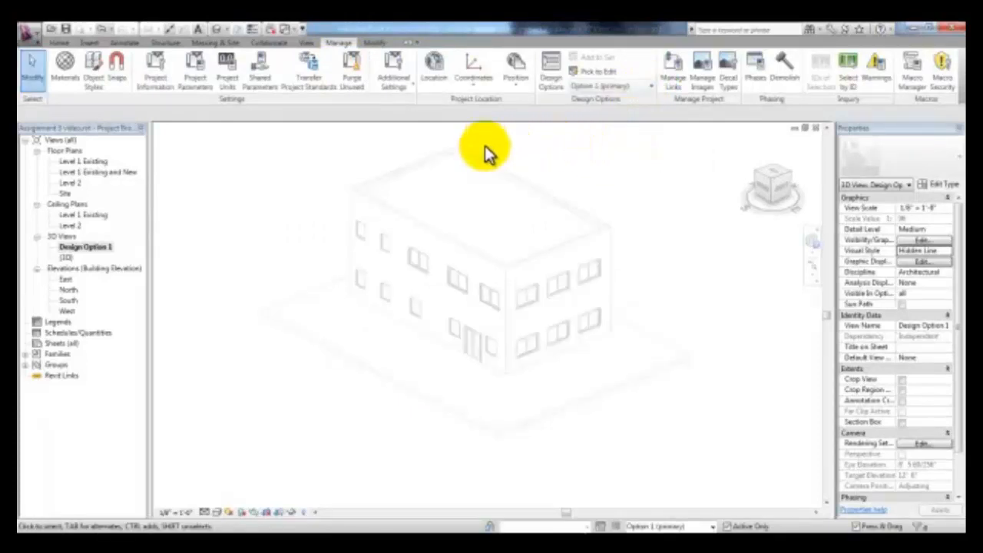
{"action": "left_click", "coordinate": [230, 43]}
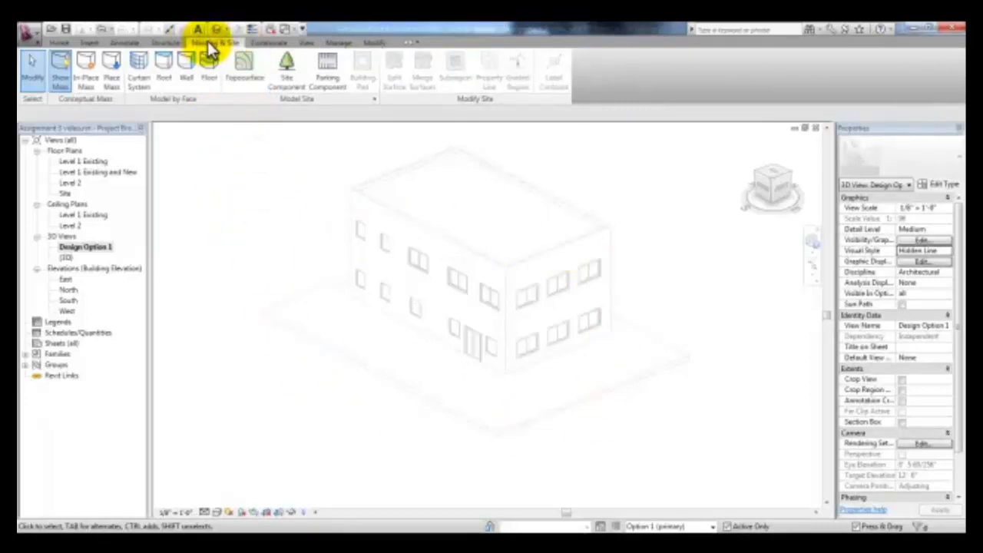
{"action": "left_click", "coordinate": [86, 85]}
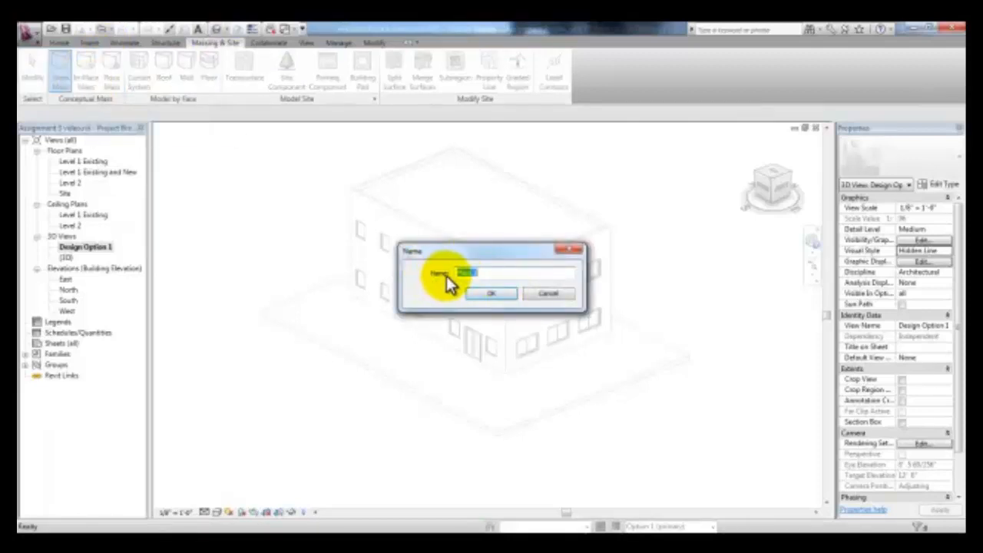
{"action": "left_click", "coordinate": [492, 294]}
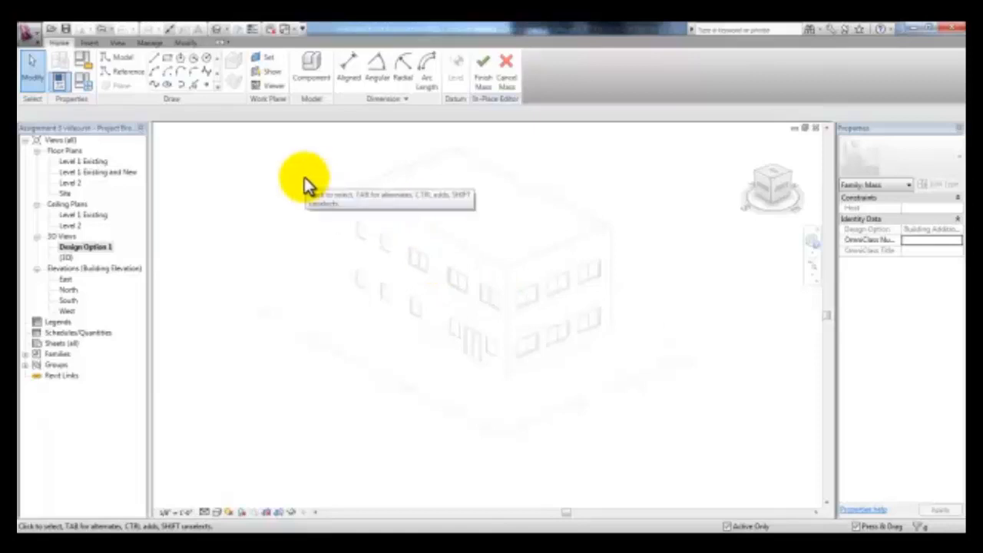
Step: Sketch a rectangle on the floor slab, overlapping the building corner beside the entrance
{"action": "left_click", "coordinate": [166, 59]}
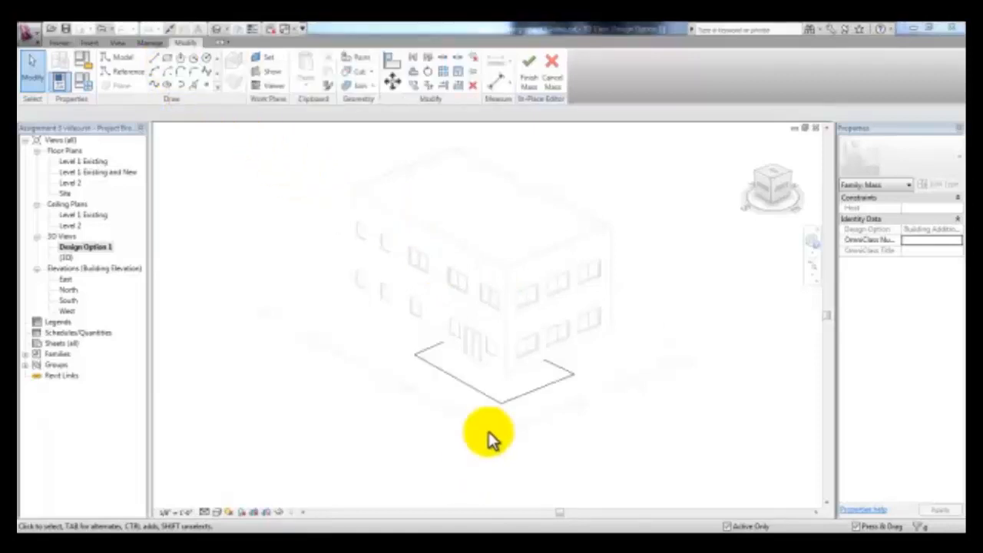
{"action": "left_click", "coordinate": [546, 393]}
{"action": "key", "text": "Escape"}
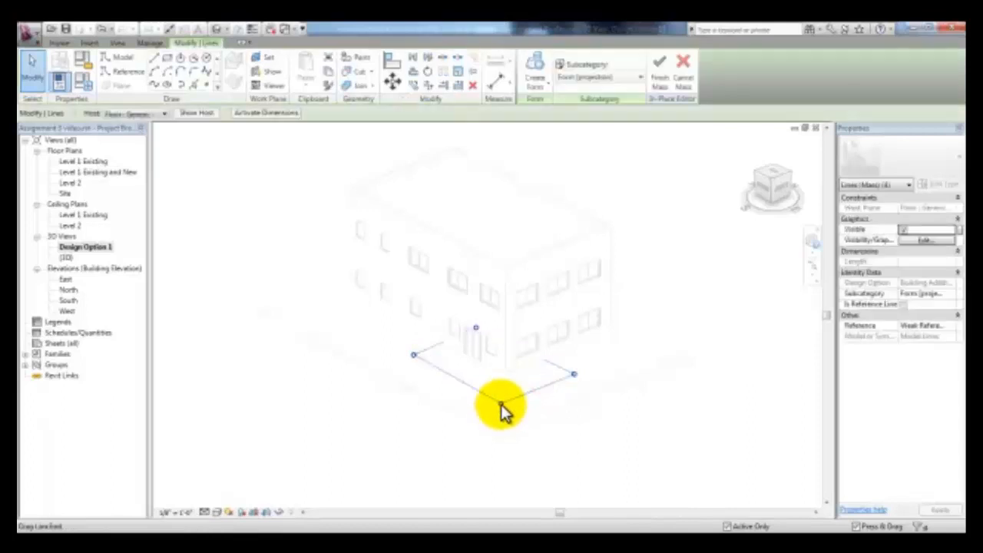
Step: Skew the rectangle by moving its outer corner in 3D and another corner outward in the Level 1 Existing plan
{"action": "left_click_drag", "start_coordinate": [501, 403], "coordinate": [488, 408]}
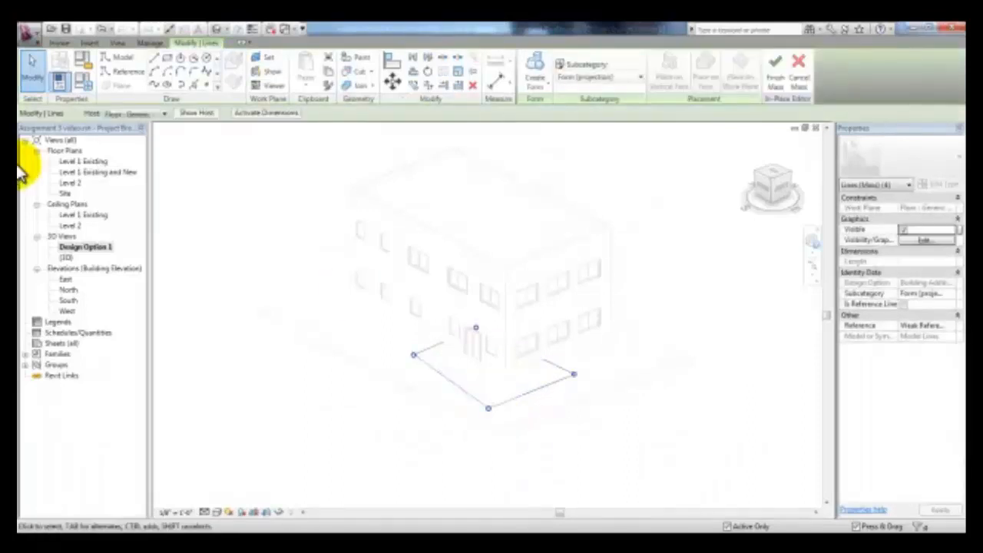
{"action": "double_click", "coordinate": [93, 163]}
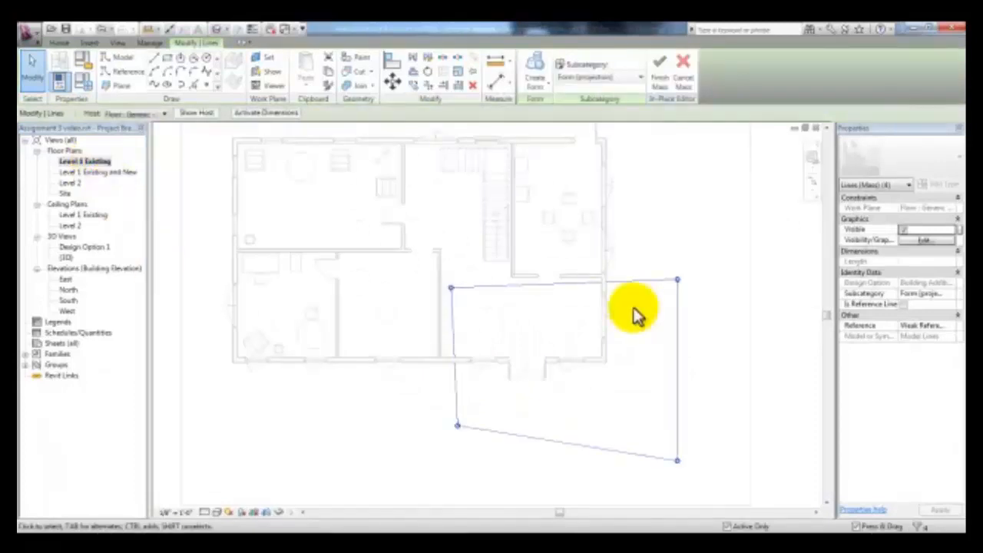
{"action": "left_click_drag", "start_coordinate": [677, 279], "coordinate": [695, 298]}
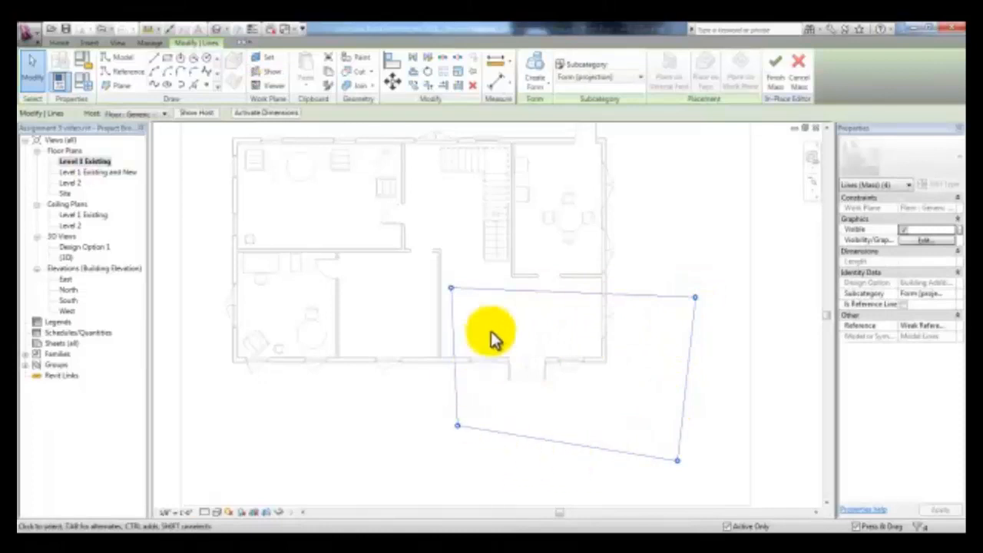
Step: Create a solid form from the skewed profile in the Design Option 1 3D view
{"action": "double_click", "coordinate": [97, 250]}
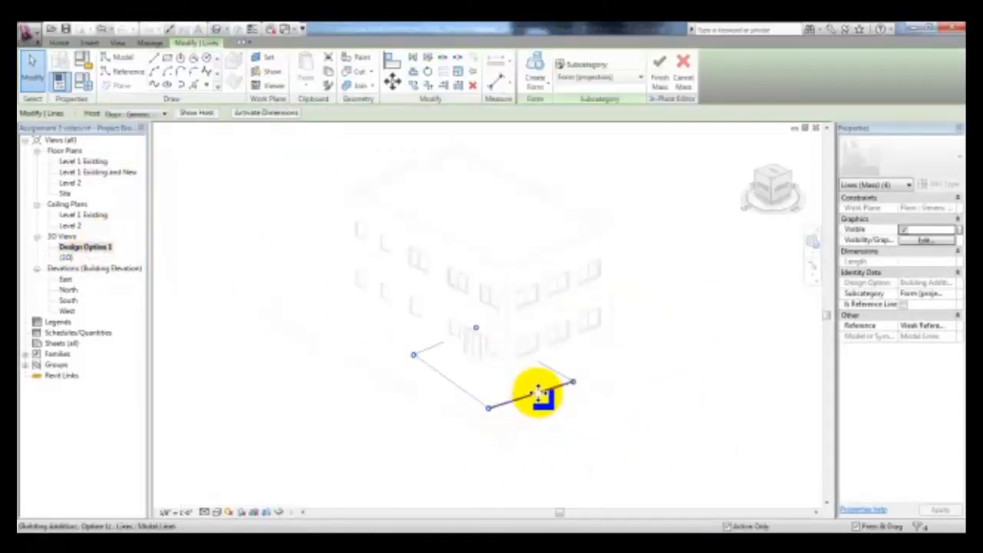
{"action": "left_click", "coordinate": [538, 85]}
{"action": "left_click", "coordinate": [543, 107]}
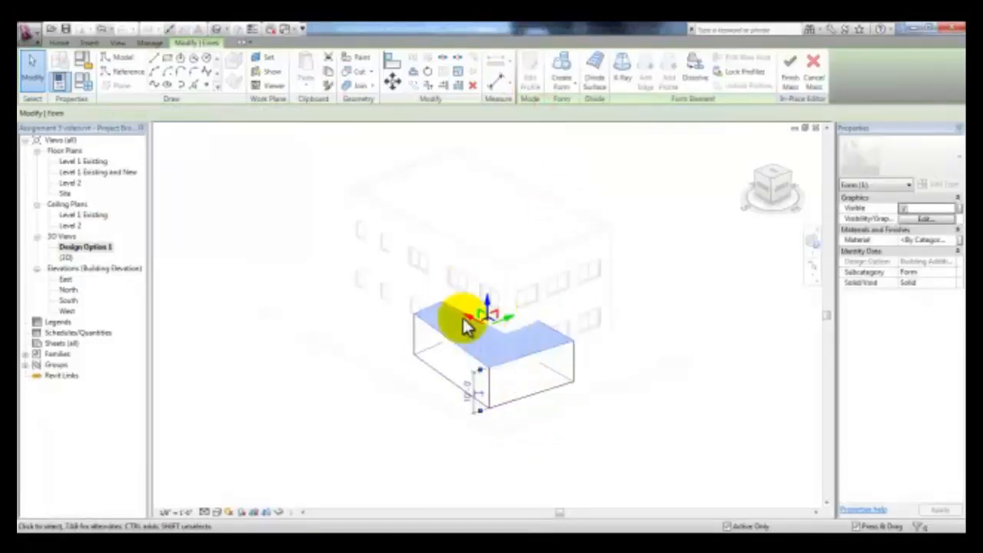
Step: Raise the form's outer top corner to slope the top face and finish the mass
{"action": "left_click", "coordinate": [487, 373]}
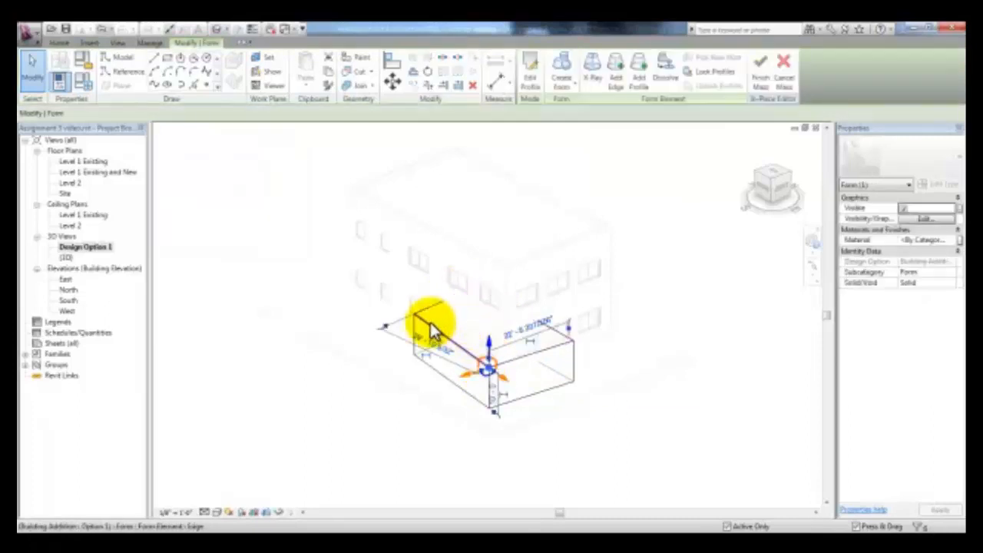
{"action": "left_click", "coordinate": [566, 174]}
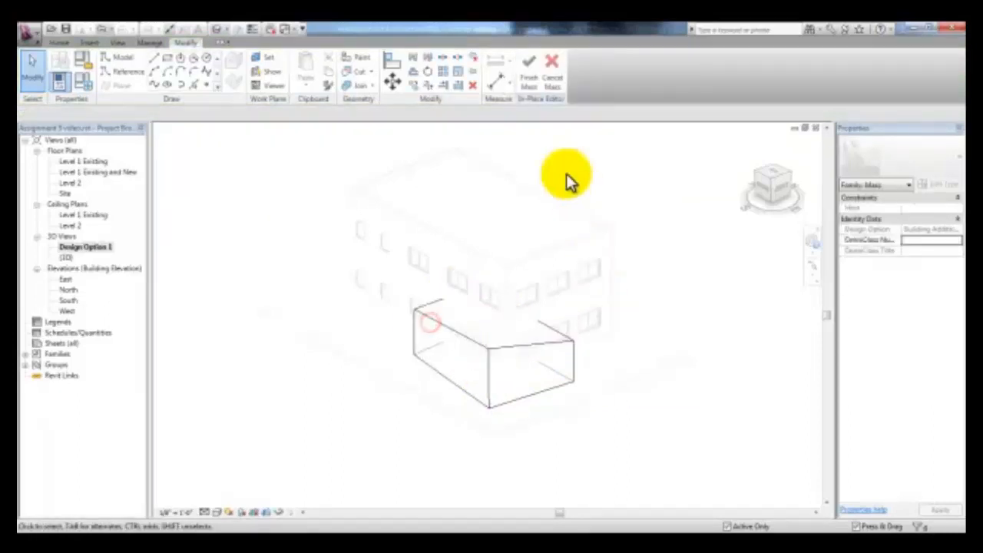
{"action": "left_click", "coordinate": [529, 68]}
Step: Make Option 2 the active design option, dismissing the save reminder, and start an in-place mass with the suggested name
{"action": "left_click", "coordinate": [342, 43]}
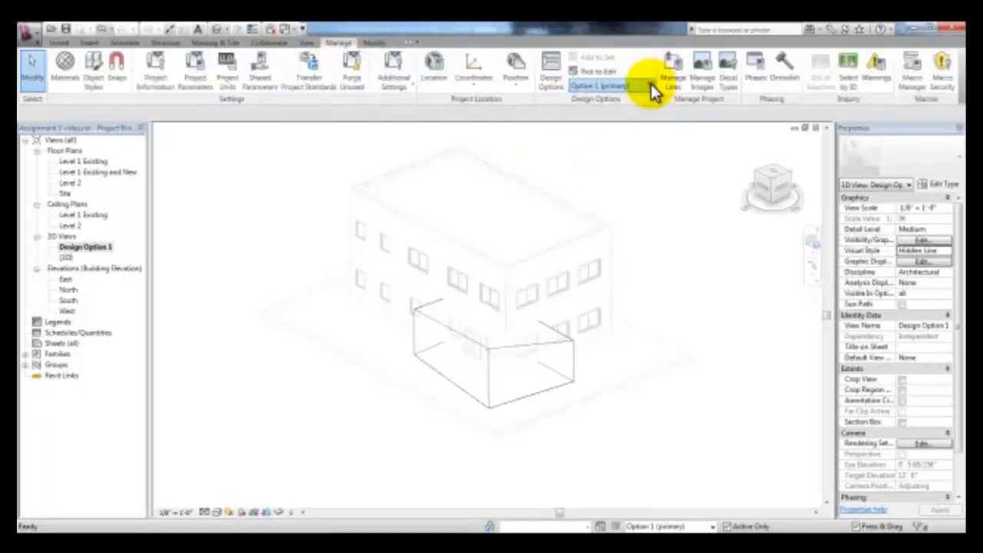
{"action": "left_click", "coordinate": [650, 85]}
{"action": "left_click", "coordinate": [599, 136]}
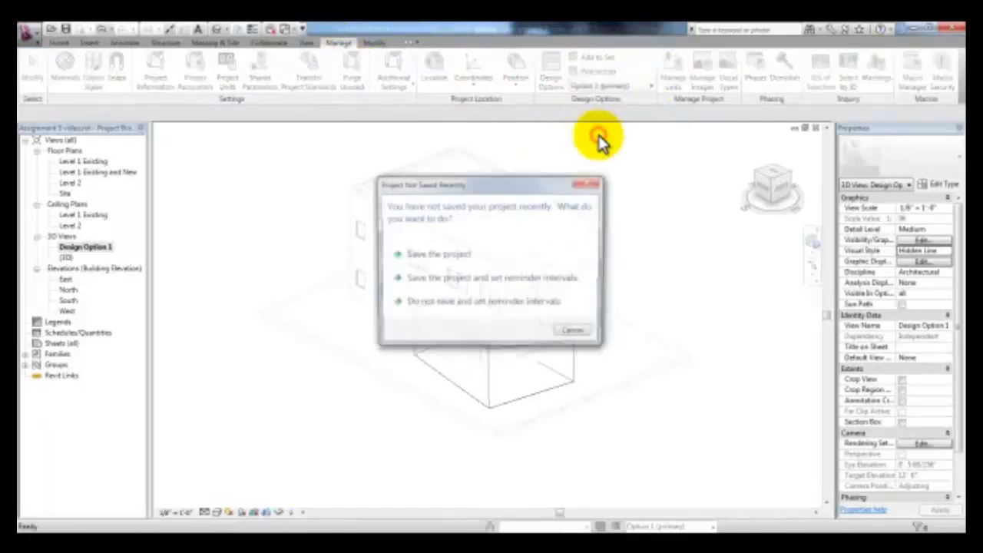
{"action": "key", "text": "Escape"}
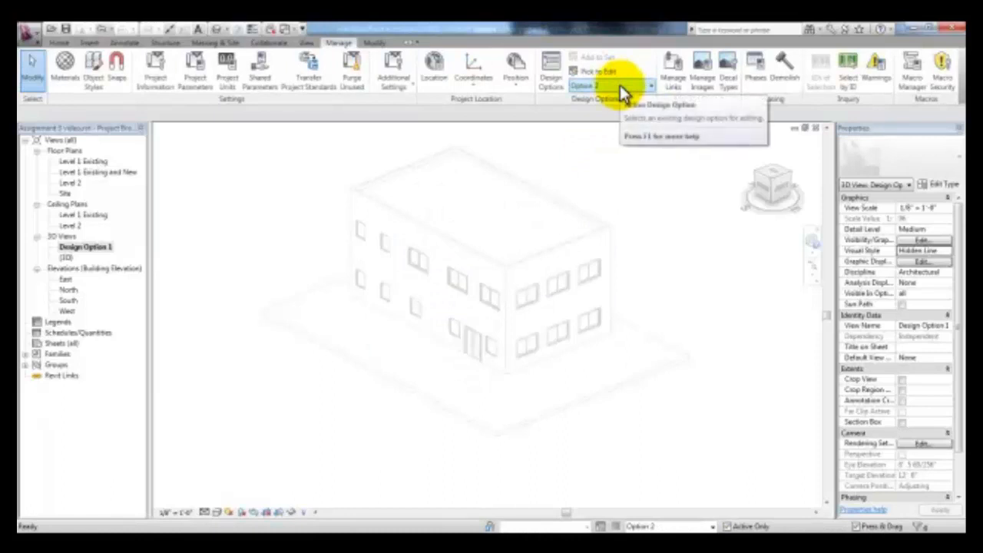
{"action": "left_click", "coordinate": [229, 41]}
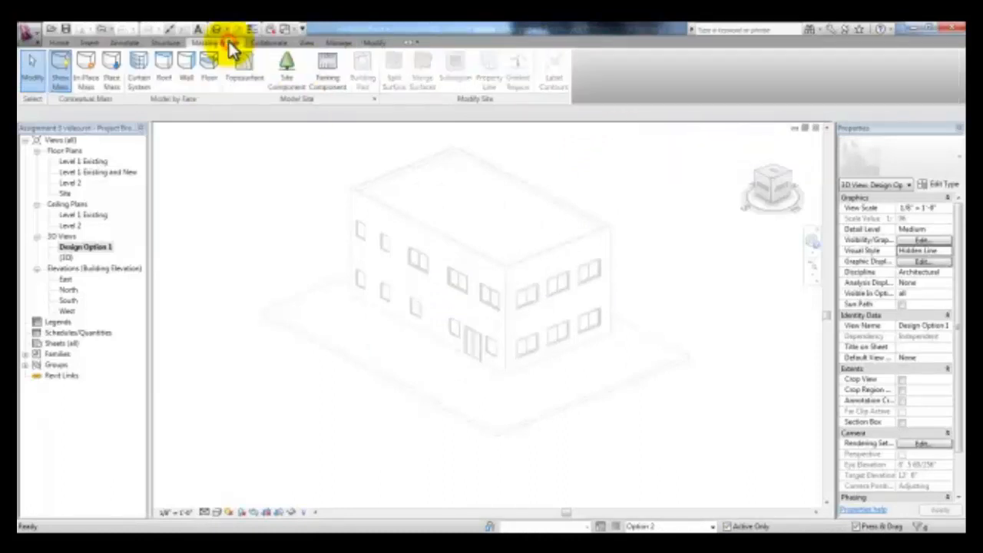
{"action": "left_click", "coordinate": [92, 76]}
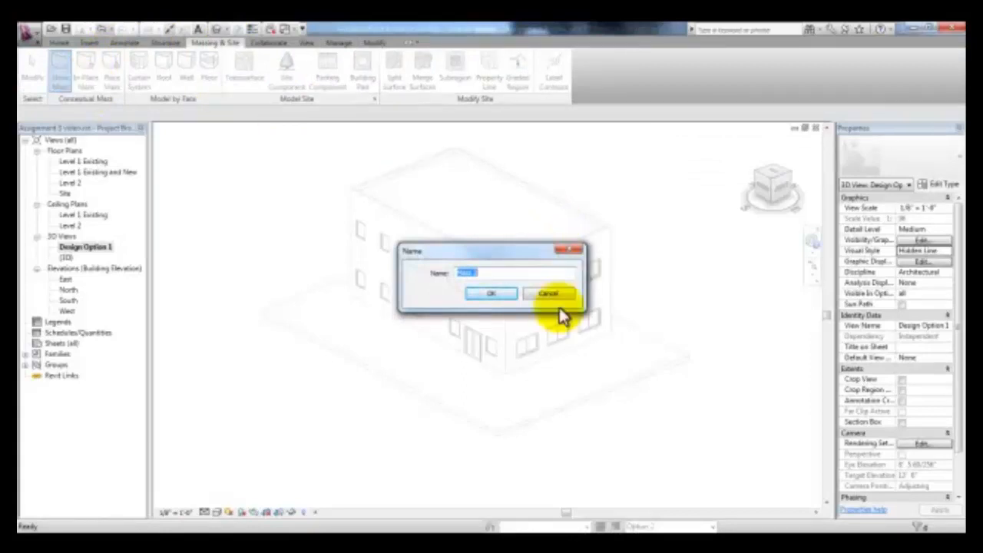
{"action": "left_click", "coordinate": [498, 292]}
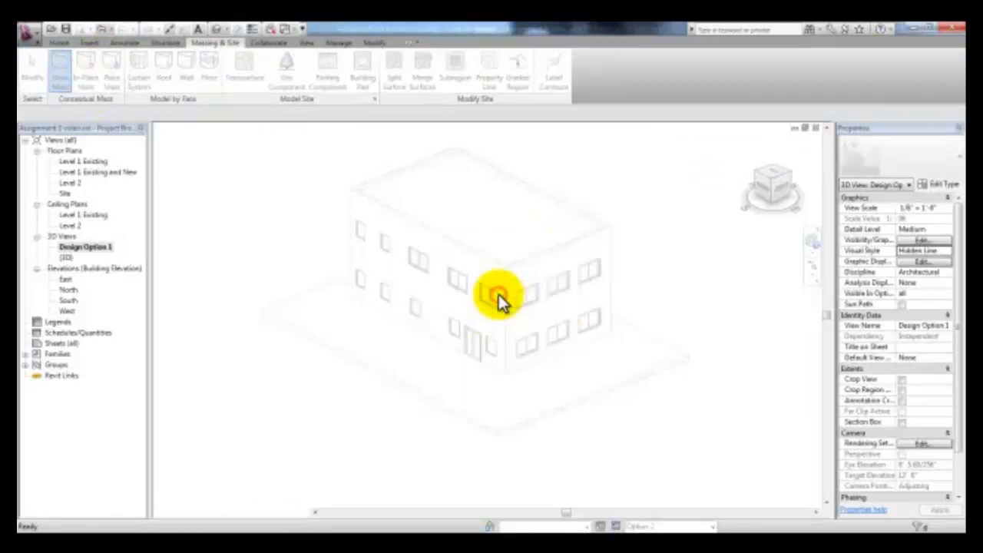
Step: Sketch a closed profile at the building's front corner, with straight lines along both walls and a spline bulging outward between them
{"action": "left_click", "coordinate": [156, 65]}
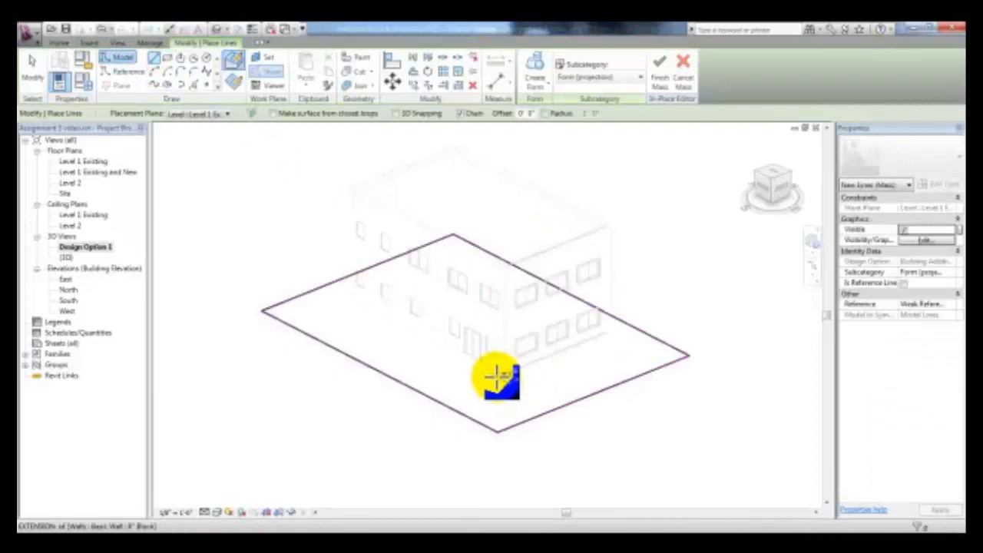
{"action": "left_click", "coordinate": [506, 374]}
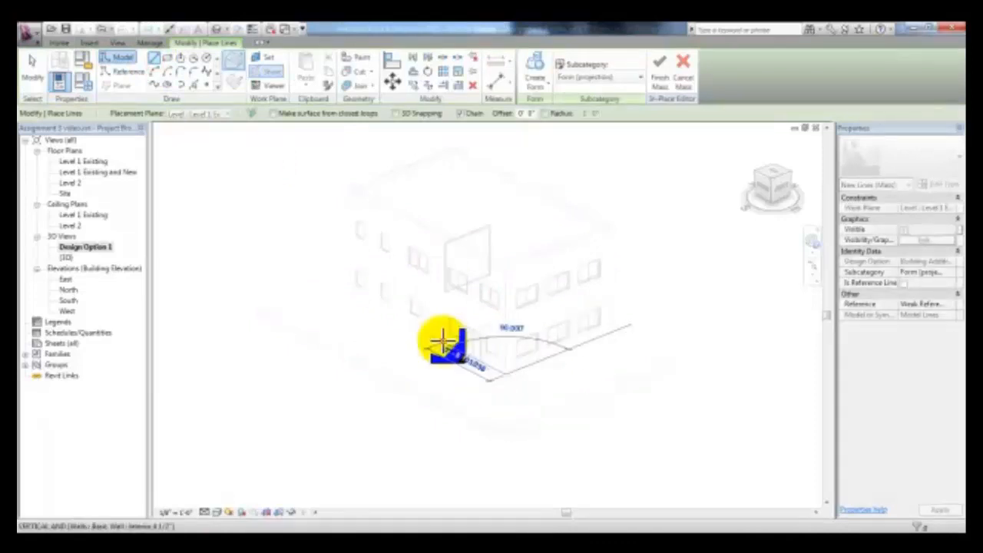
{"action": "left_click", "coordinate": [206, 72]}
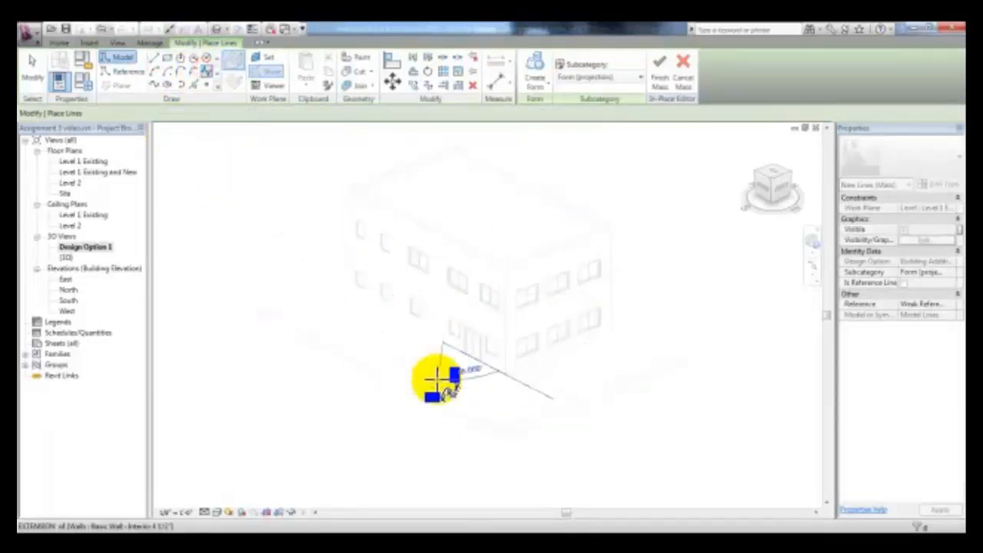
{"action": "left_click", "coordinate": [411, 361]}
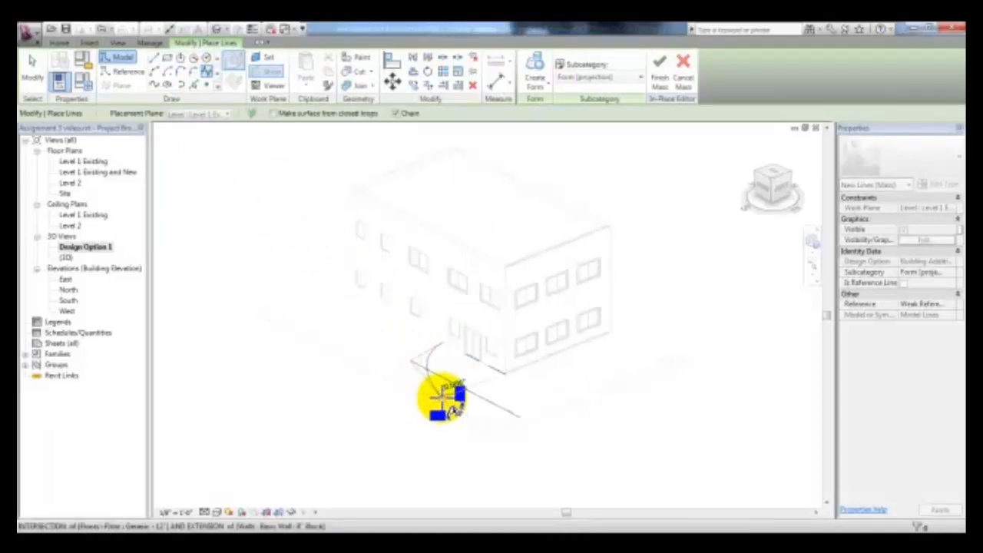
{"action": "left_click", "coordinate": [445, 392]}
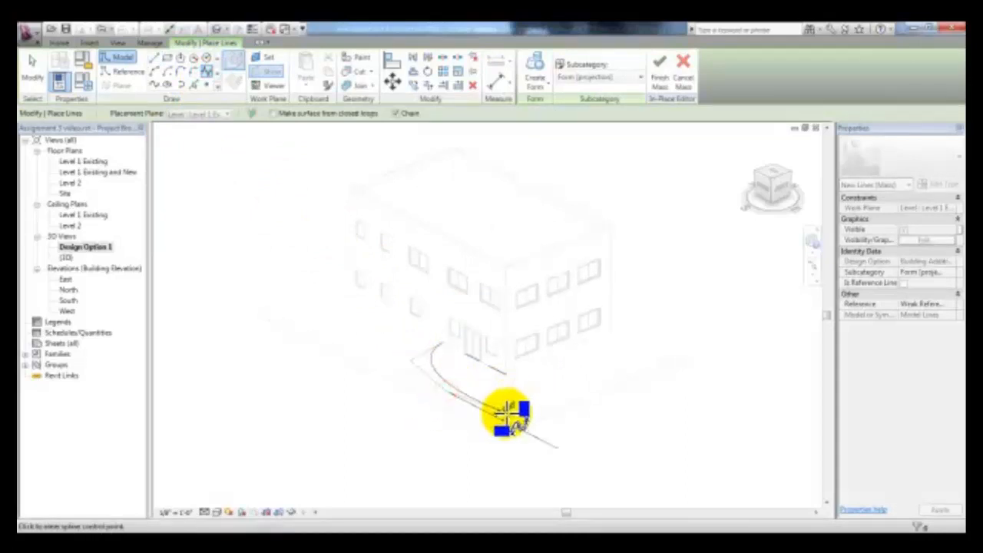
{"action": "left_click", "coordinate": [499, 419]}
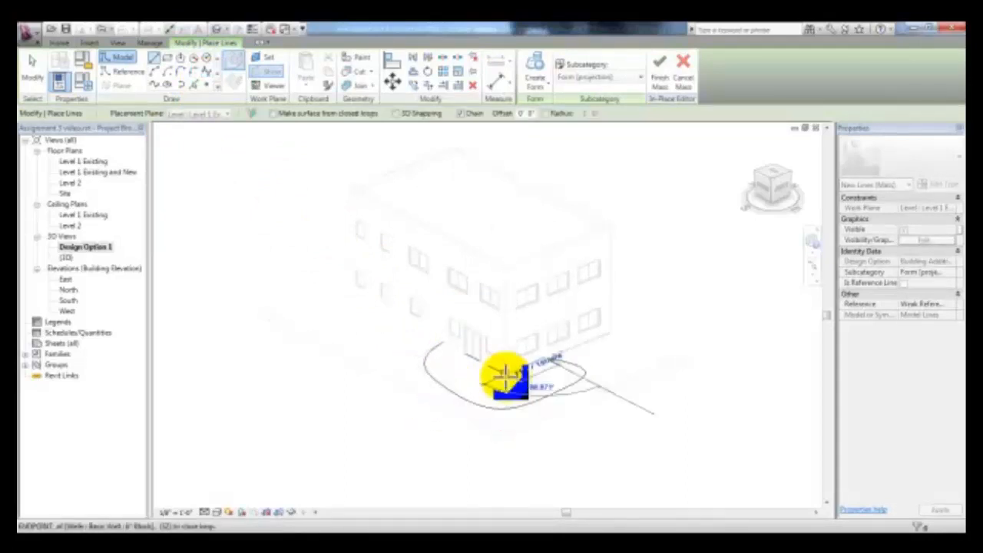
{"action": "key", "text": "Escape"}
{"action": "key", "text": "Escape"}
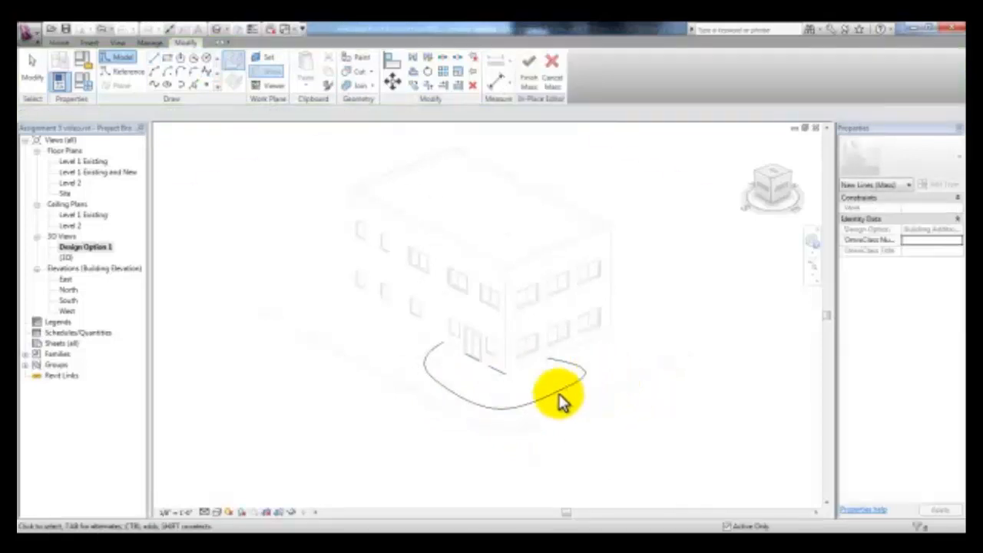
Step: Create a solid form from the closed line-and-spline profile and finish the Option 2 mass
{"action": "left_click", "coordinate": [555, 395]}
{"action": "left_click", "coordinate": [554, 394]}
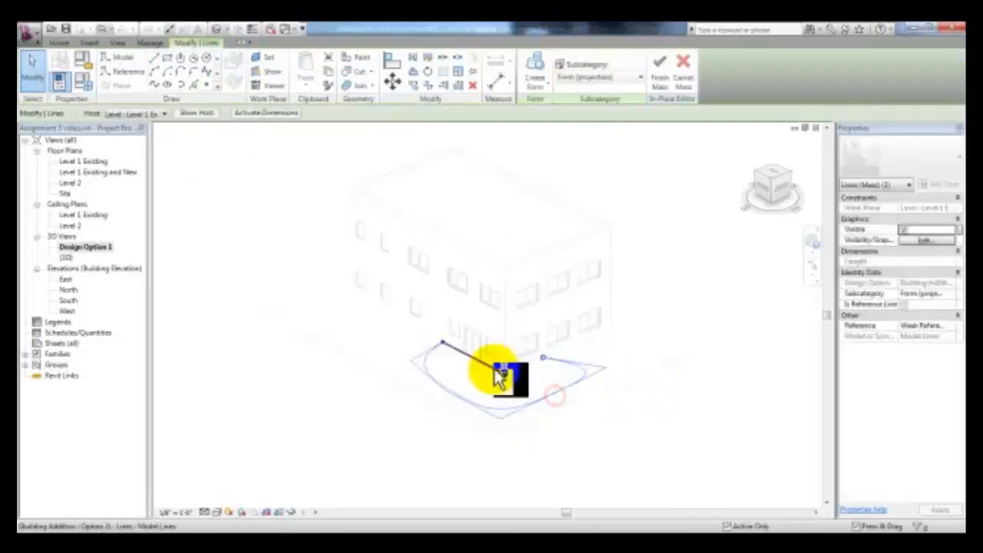
{"action": "left_click", "coordinate": [538, 88]}
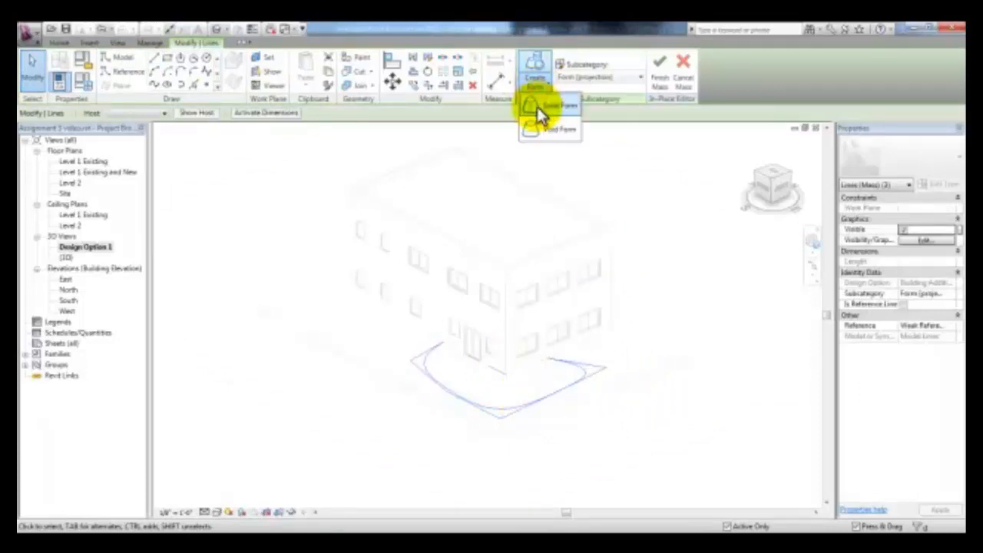
{"action": "left_click", "coordinate": [536, 106]}
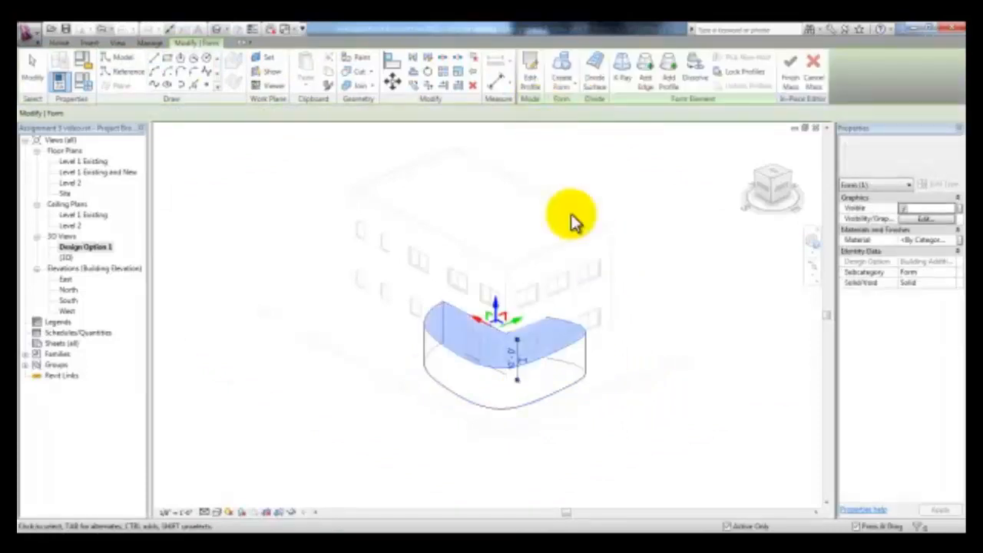
{"action": "left_click", "coordinate": [570, 214]}
{"action": "left_click", "coordinate": [535, 79]}
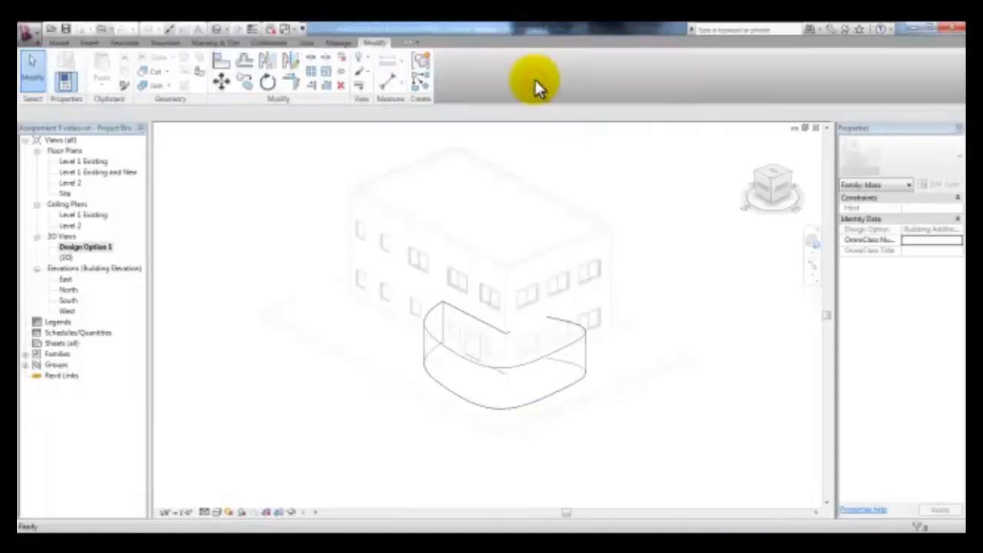
Step: Make Option 3 the active design option and start an in-place mass with the suggested name
{"action": "left_click", "coordinate": [342, 43]}
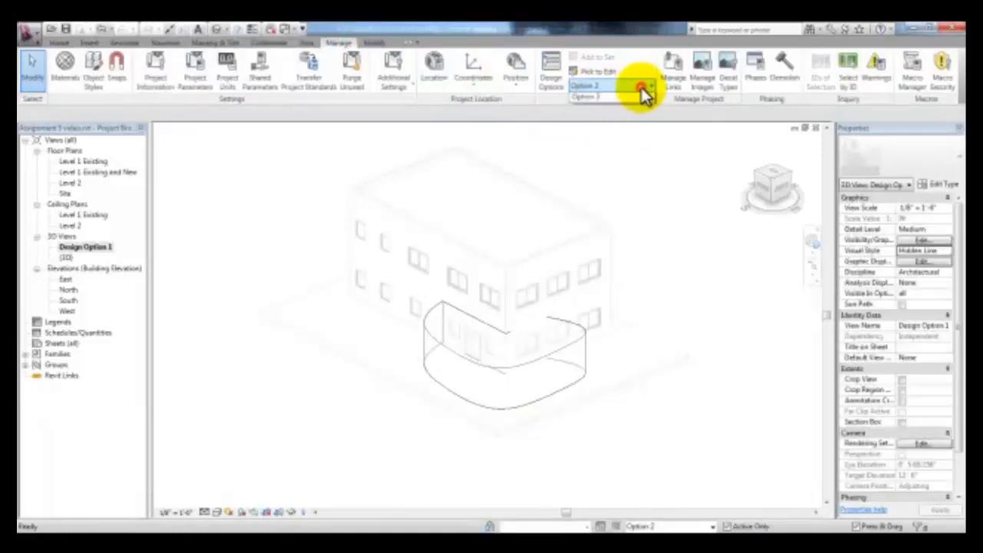
{"action": "left_click", "coordinate": [641, 87]}
{"action": "left_click", "coordinate": [607, 152]}
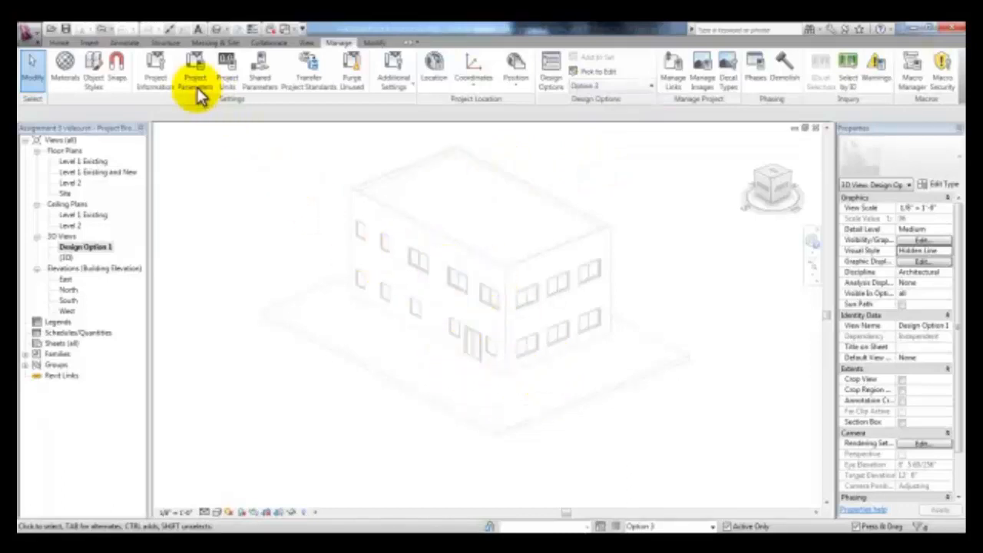
{"action": "left_click", "coordinate": [213, 42]}
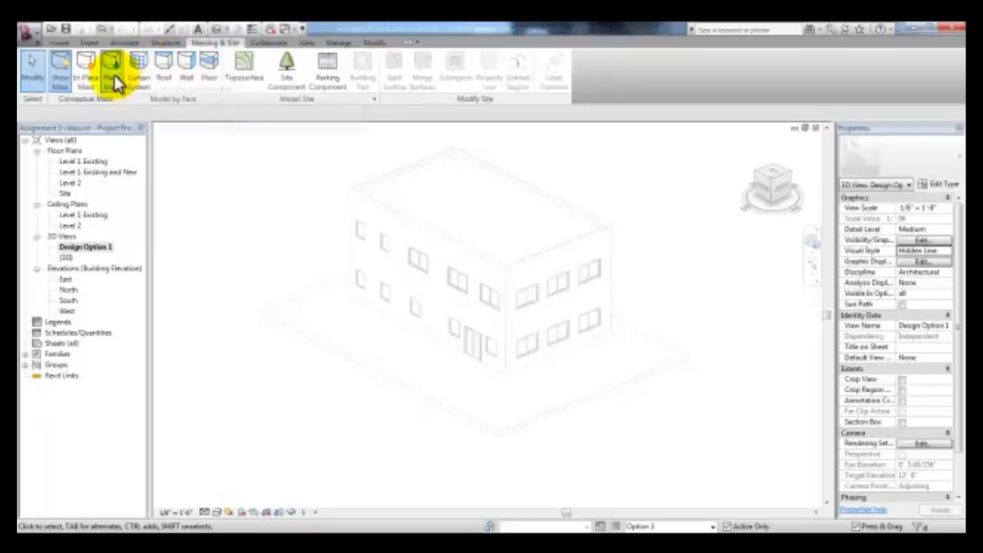
{"action": "left_click", "coordinate": [90, 83]}
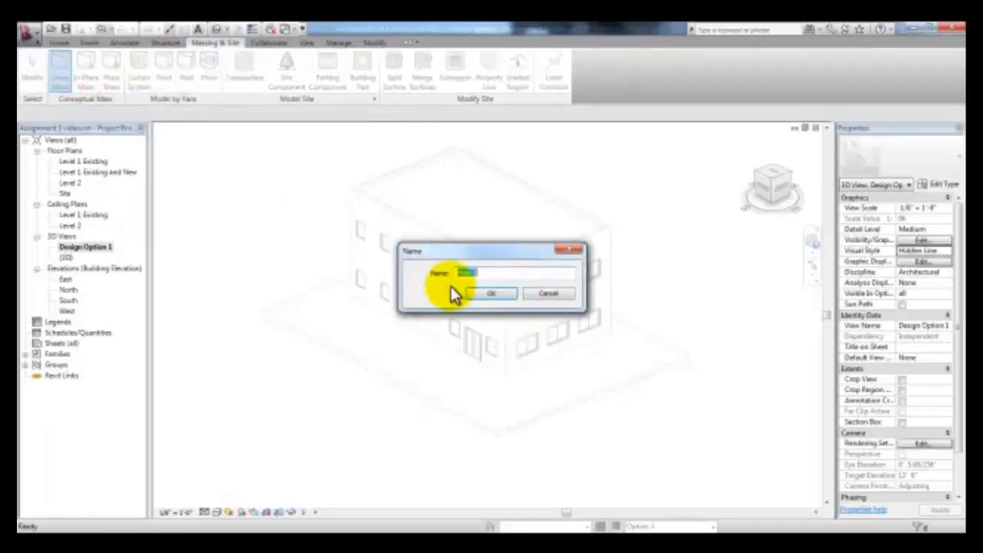
{"action": "left_click", "coordinate": [491, 294]}
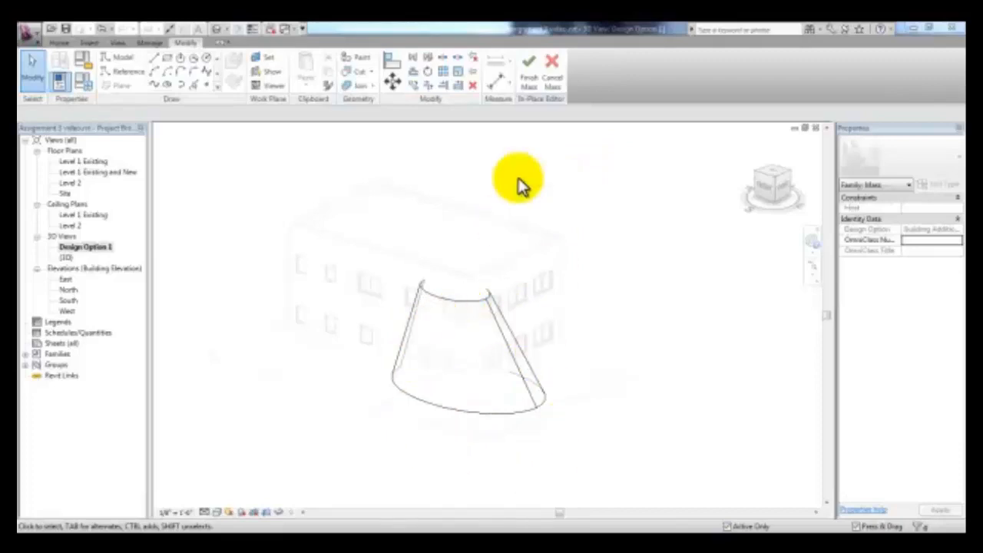
Step: Finish the tapered curved mass in Option 3 and switch the active design option back to Main Model
{"action": "left_click", "coordinate": [535, 86]}
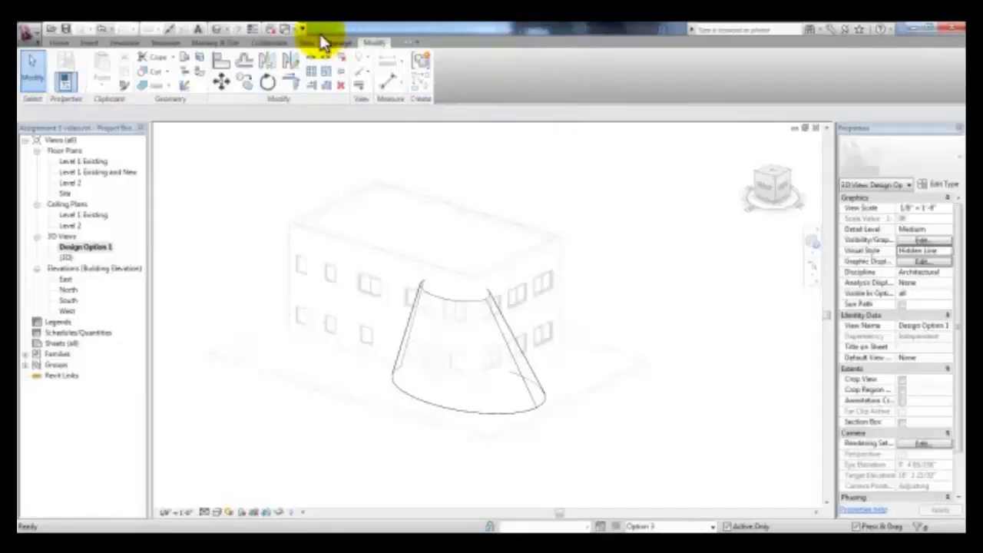
{"action": "left_click", "coordinate": [335, 42]}
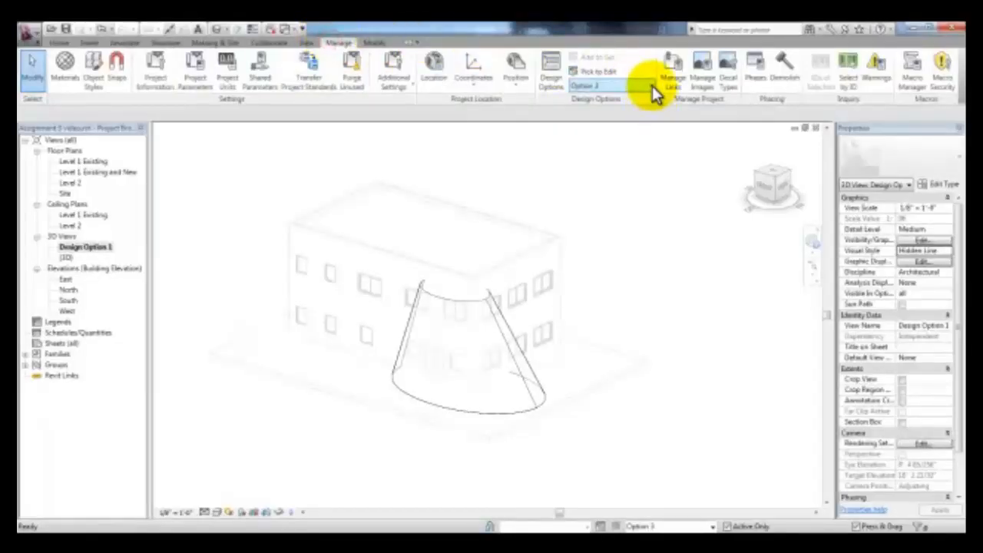
{"action": "left_click", "coordinate": [650, 85]}
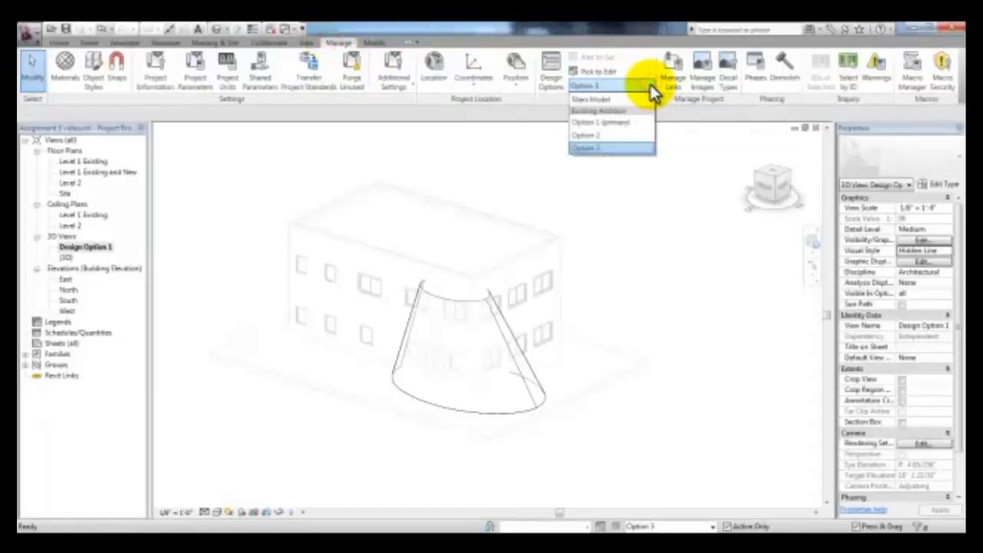
{"action": "left_click", "coordinate": [628, 123]}
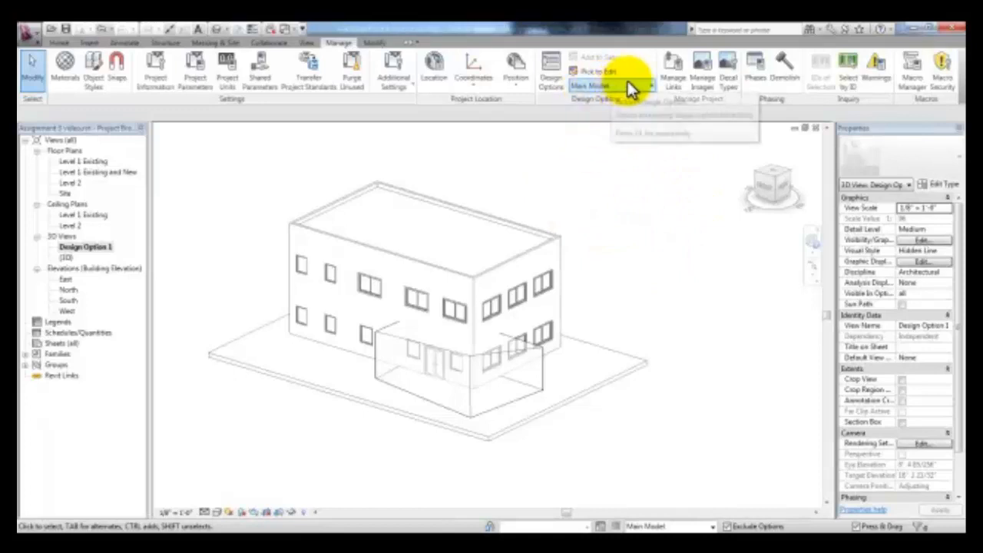
Step: Check which Building Addition options the short exterior wall beside the addition can be added to, leaving its assignment alone
{"action": "left_click", "coordinate": [649, 83]}
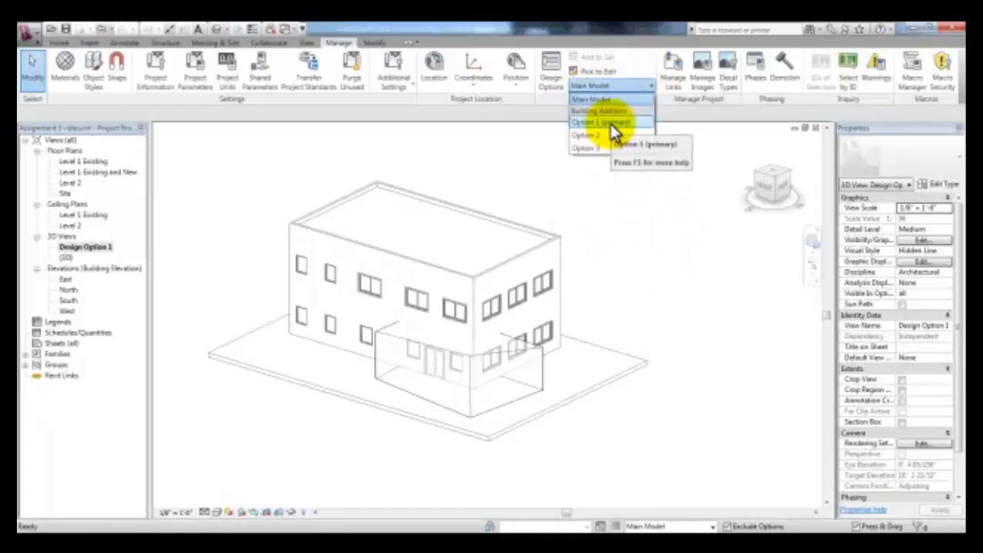
{"action": "left_click", "coordinate": [515, 285]}
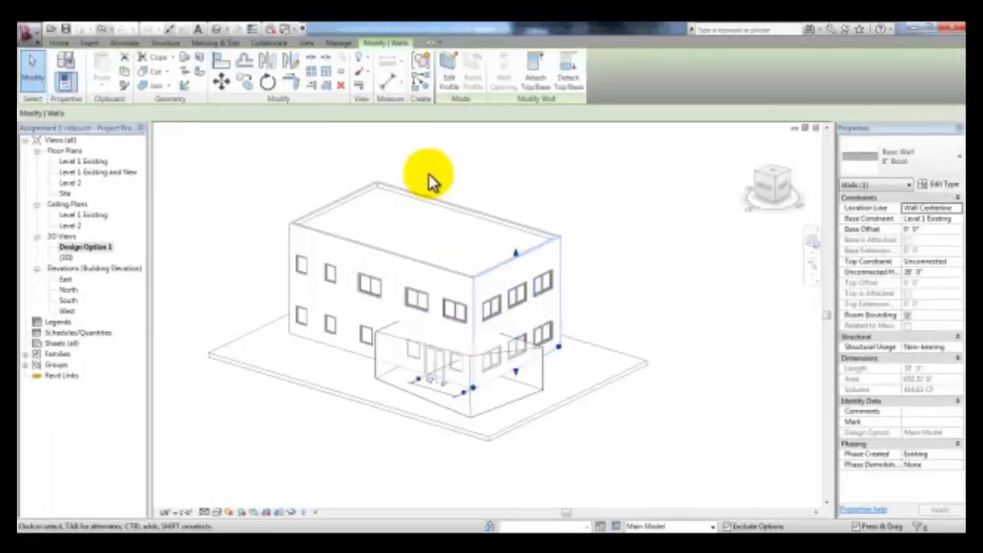
{"action": "left_click", "coordinate": [339, 42]}
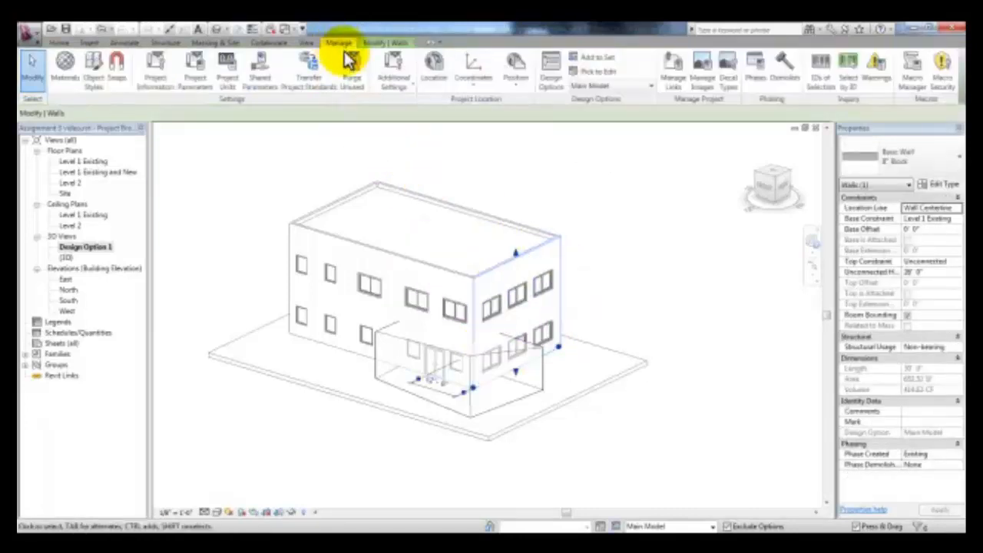
{"action": "left_click", "coordinate": [617, 58]}
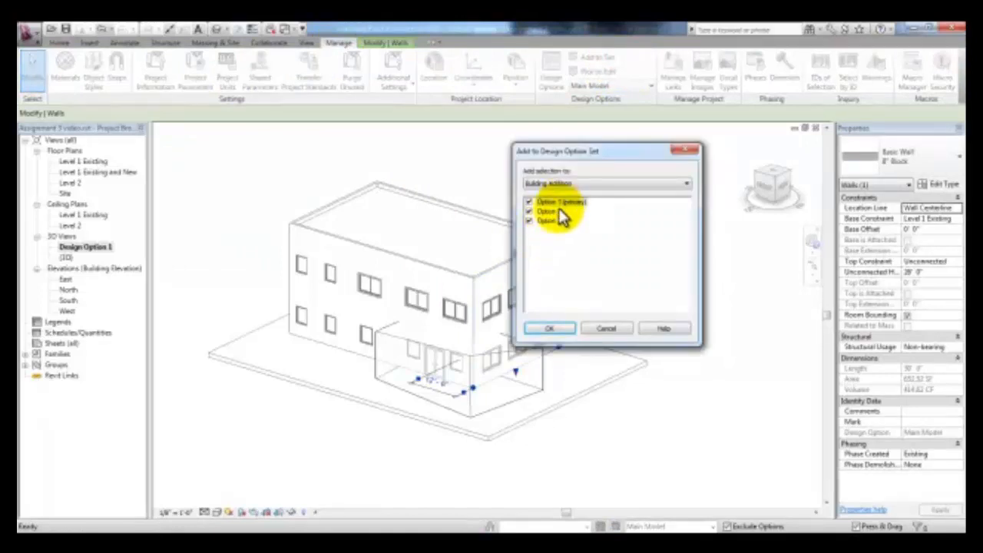
{"action": "left_click", "coordinate": [590, 333]}
{"action": "left_click", "coordinate": [98, 247]}
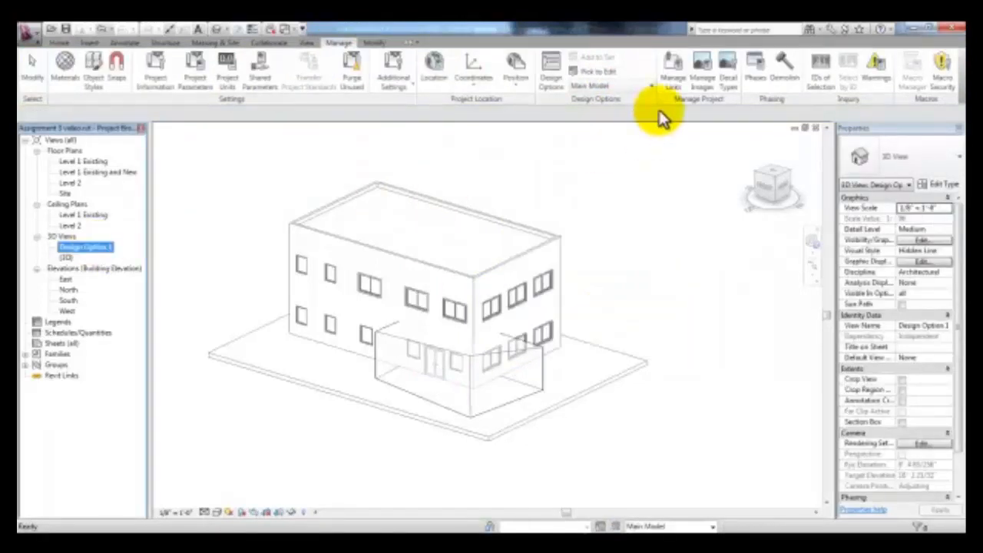
{"action": "left_click", "coordinate": [649, 86]}
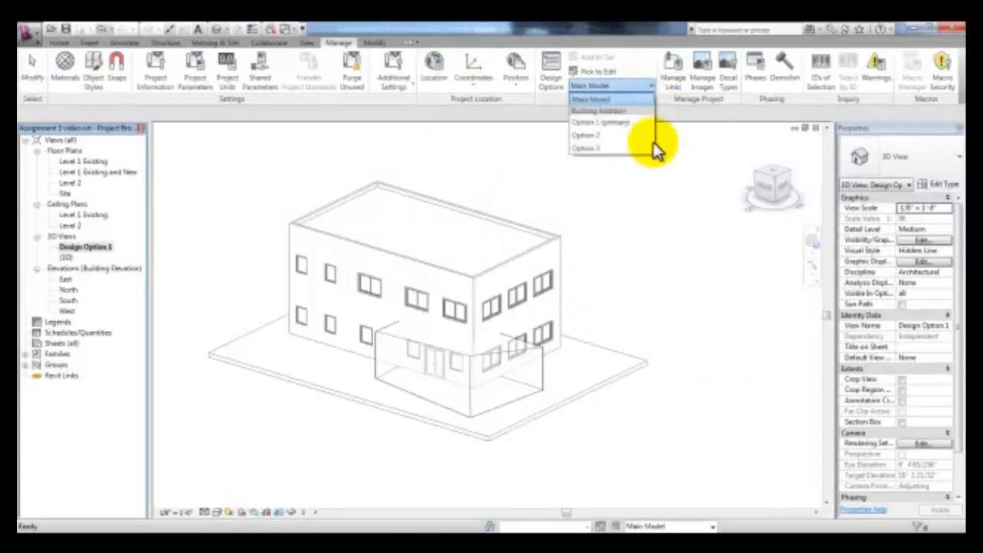
{"action": "left_click", "coordinate": [632, 85]}
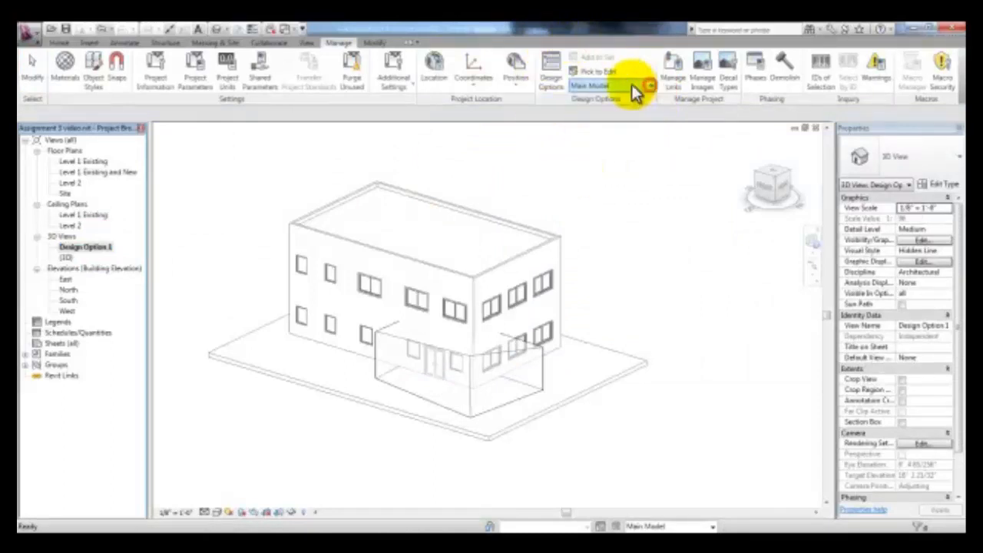
Step: Duplicate the Design Option 1 3D view twice, naming the copies Design Option 2 and Design Option 3
{"action": "left_click", "coordinate": [91, 247]}
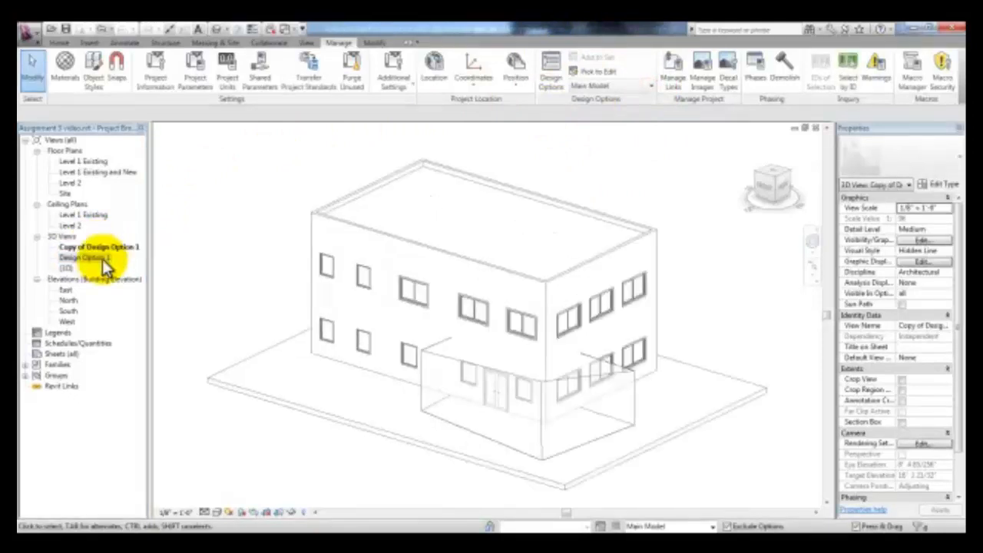
{"action": "right_click", "coordinate": [102, 259]}
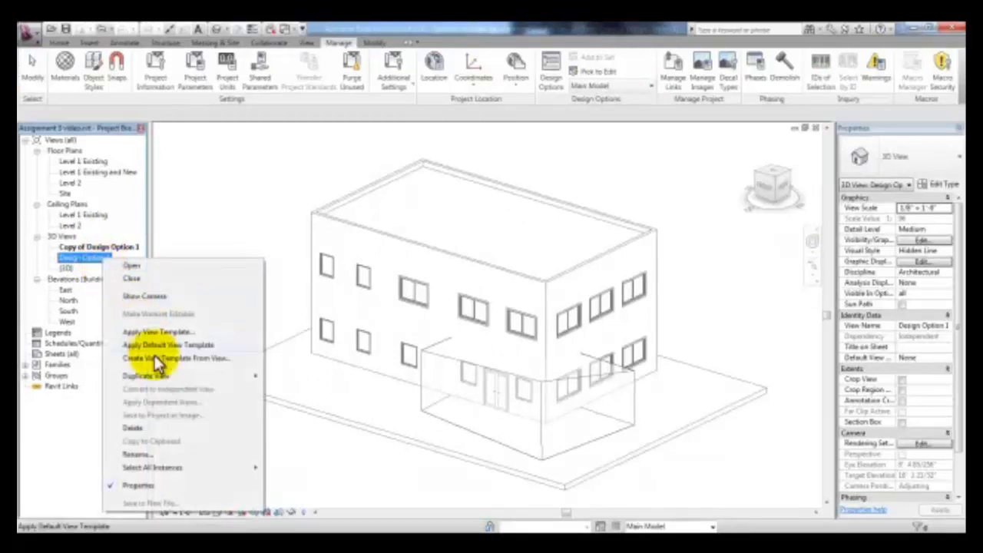
{"action": "mouse_move", "coordinate": [162, 376]}
{"action": "left_click", "coordinate": [270, 373]}
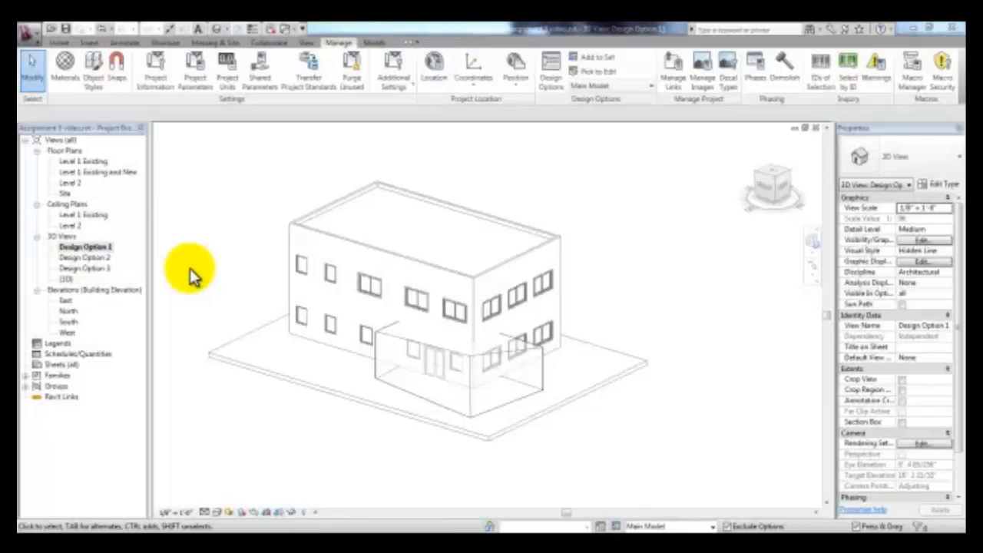
Step: In the Design Option 1 3D view's visibility overrides, set the Building Addition set to show Option 1 (primary)
{"action": "key", "text": "v"}
{"action": "key", "text": "g"}
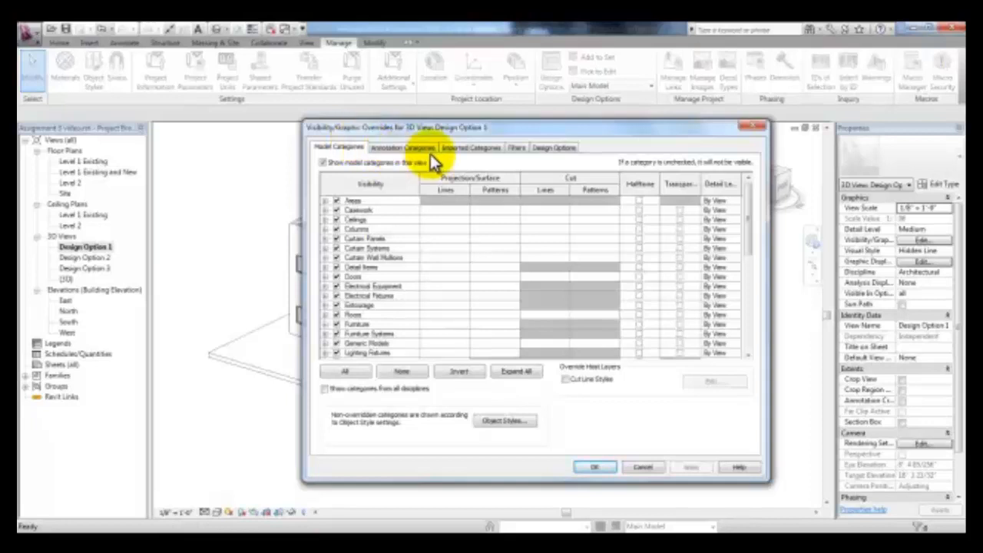
{"action": "left_click", "coordinate": [559, 149]}
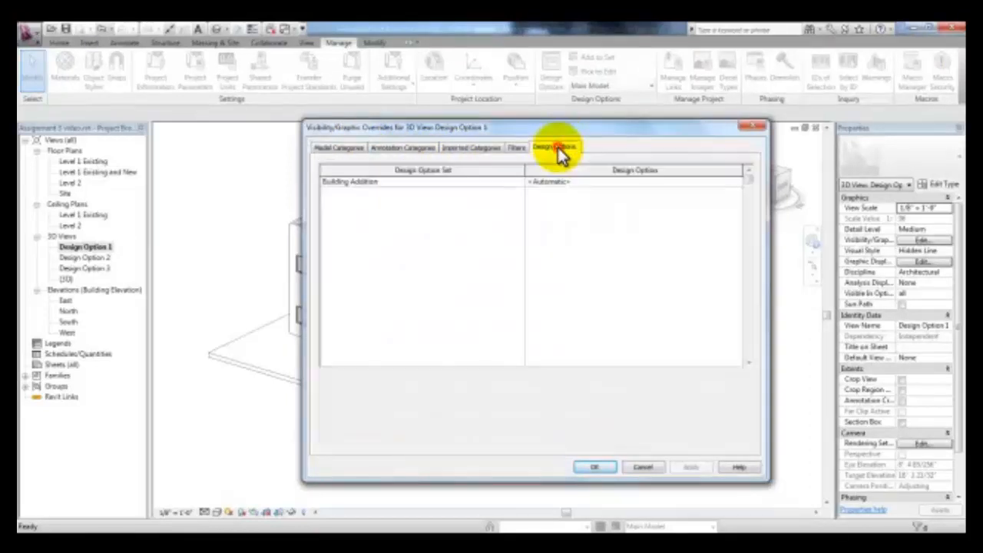
{"action": "left_click", "coordinate": [590, 183]}
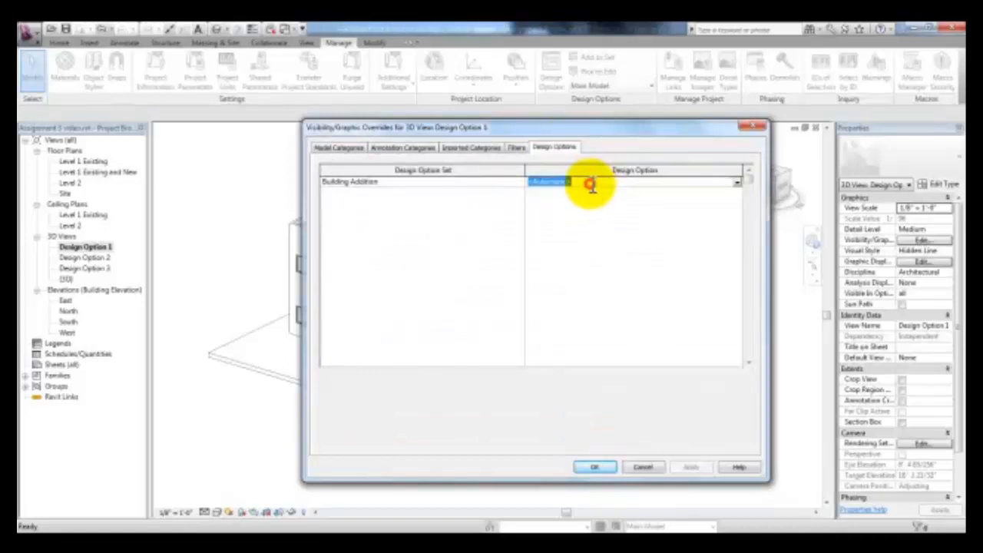
{"action": "left_click", "coordinate": [738, 185]}
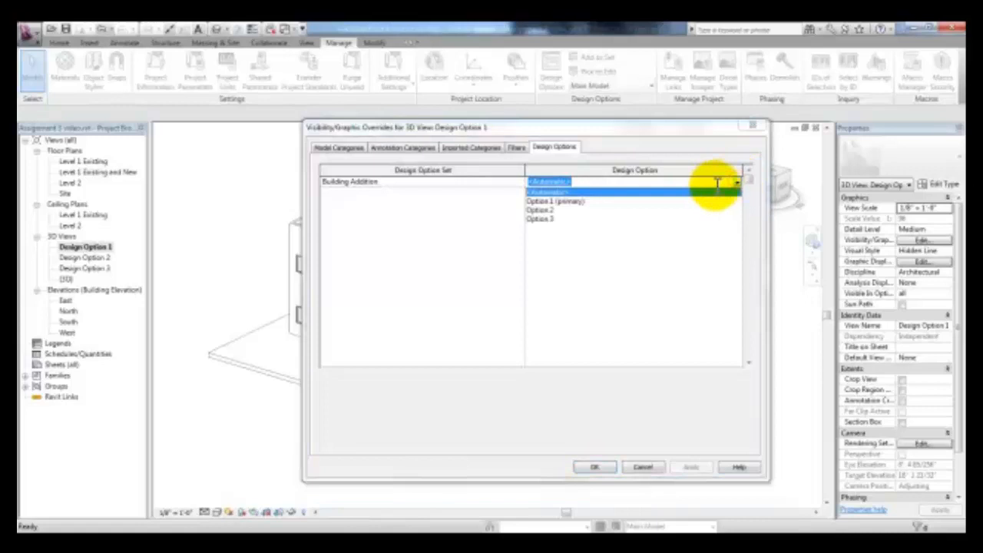
{"action": "left_click", "coordinate": [569, 202]}
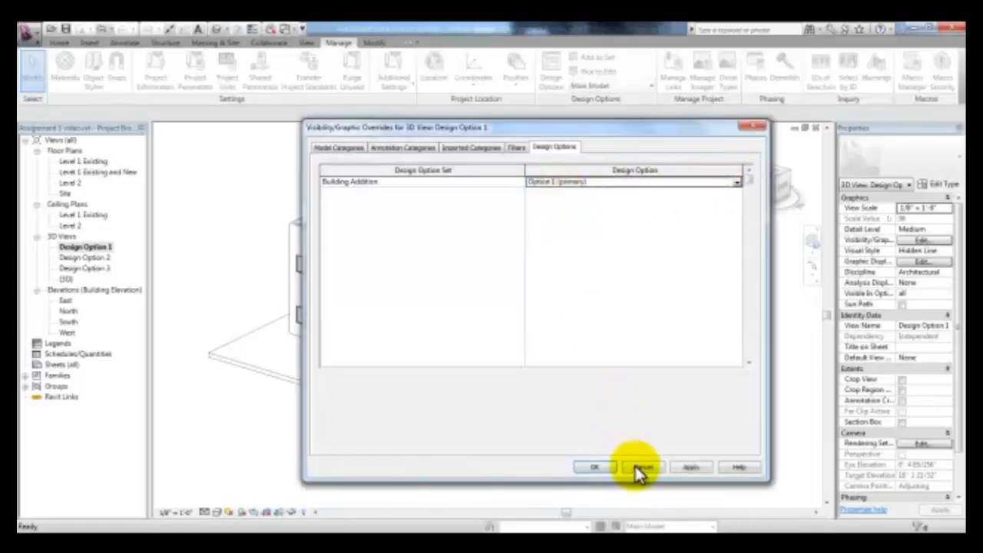
{"action": "left_click", "coordinate": [595, 468]}
Step: Open the Design Option 2 3D view and set its Building Addition visibility override to Option 2
{"action": "left_click", "coordinate": [107, 259]}
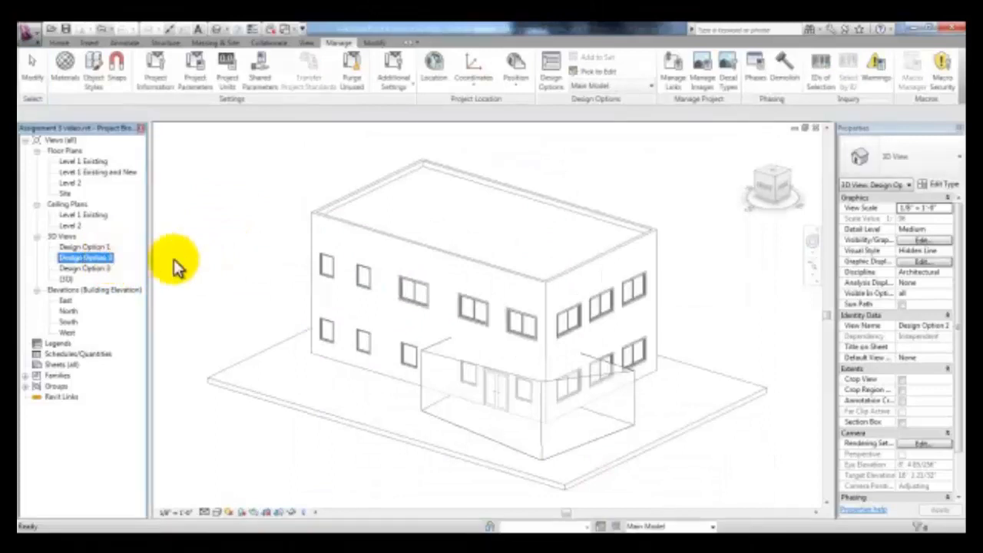
{"action": "key", "text": "v"}
{"action": "key", "text": "g"}
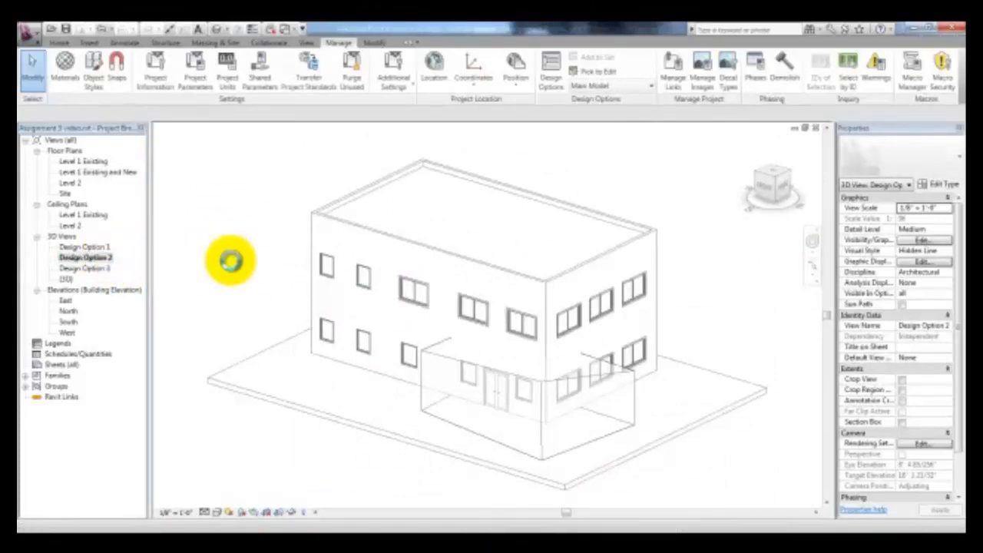
{"action": "left_click", "coordinate": [559, 149]}
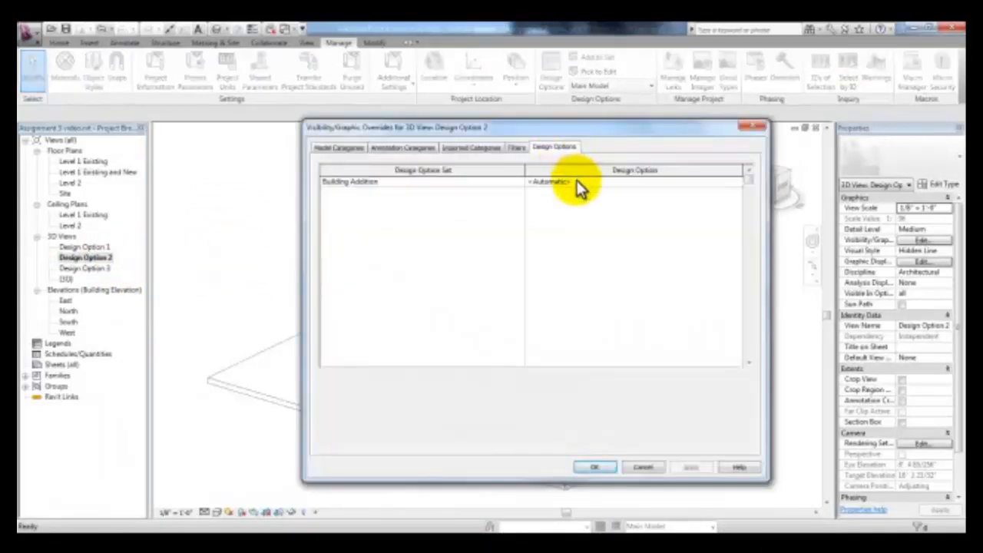
{"action": "left_click", "coordinate": [575, 182]}
{"action": "left_click", "coordinate": [738, 179]}
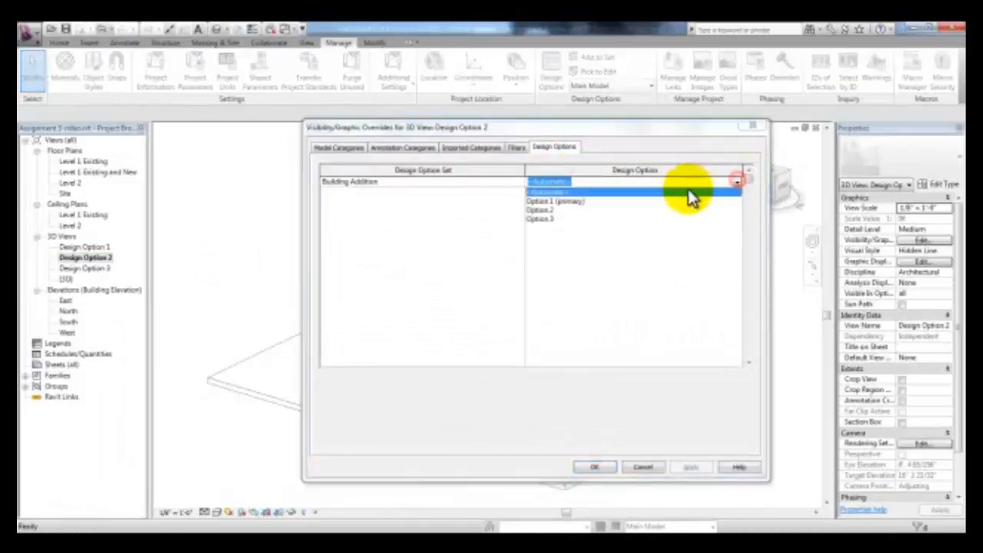
{"action": "left_click", "coordinate": [550, 209]}
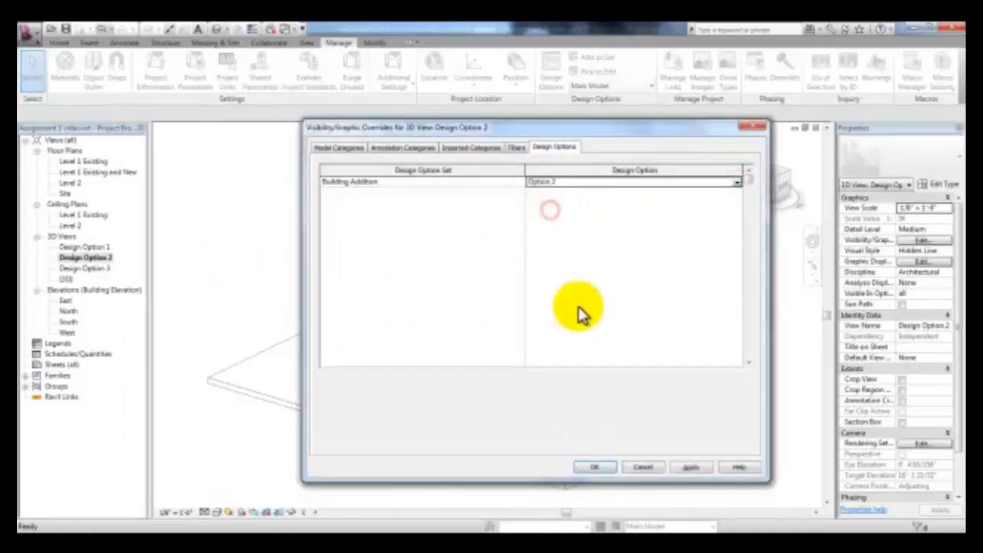
{"action": "left_click", "coordinate": [595, 466]}
Step: Open the Design Option 3 3D view and set its Building Addition visibility override to Option 3
{"action": "double_click", "coordinate": [108, 270]}
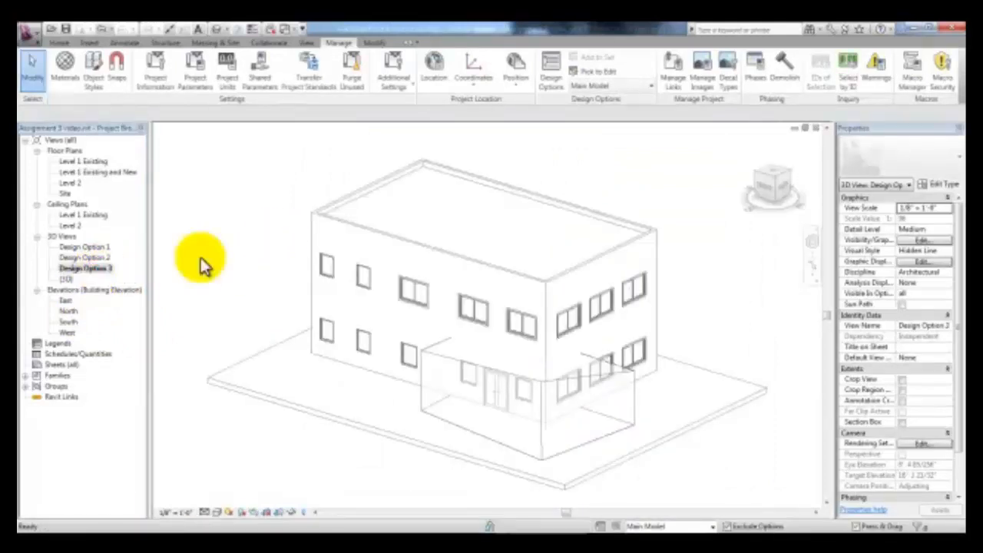
{"action": "key", "text": "v"}
{"action": "key", "text": "g"}
{"action": "left_click", "coordinate": [557, 147]}
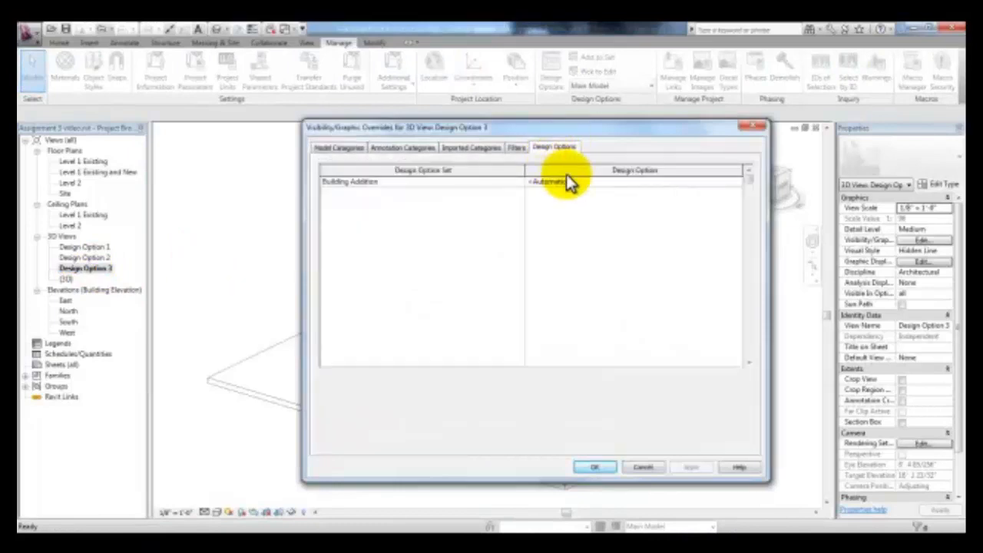
{"action": "left_click", "coordinate": [738, 180]}
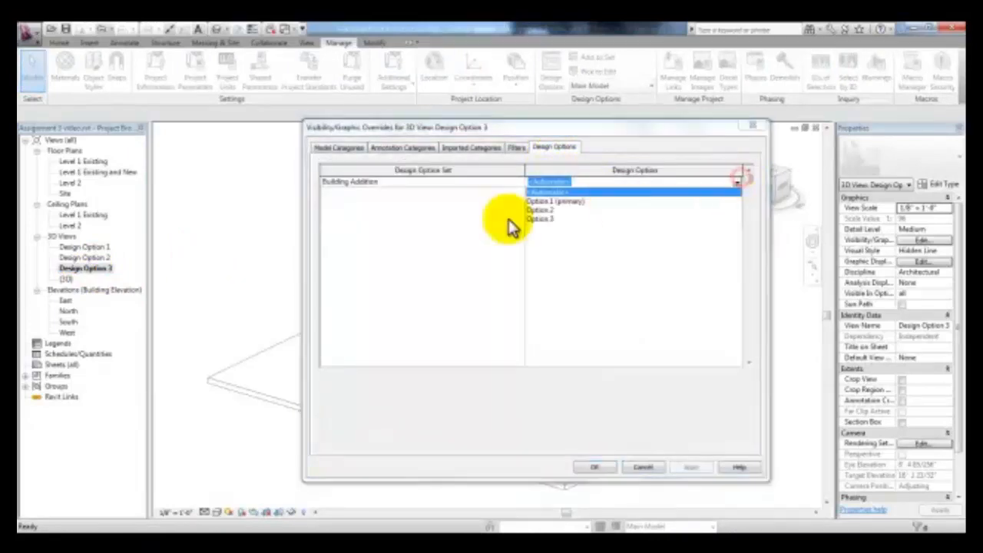
{"action": "left_click", "coordinate": [544, 220]}
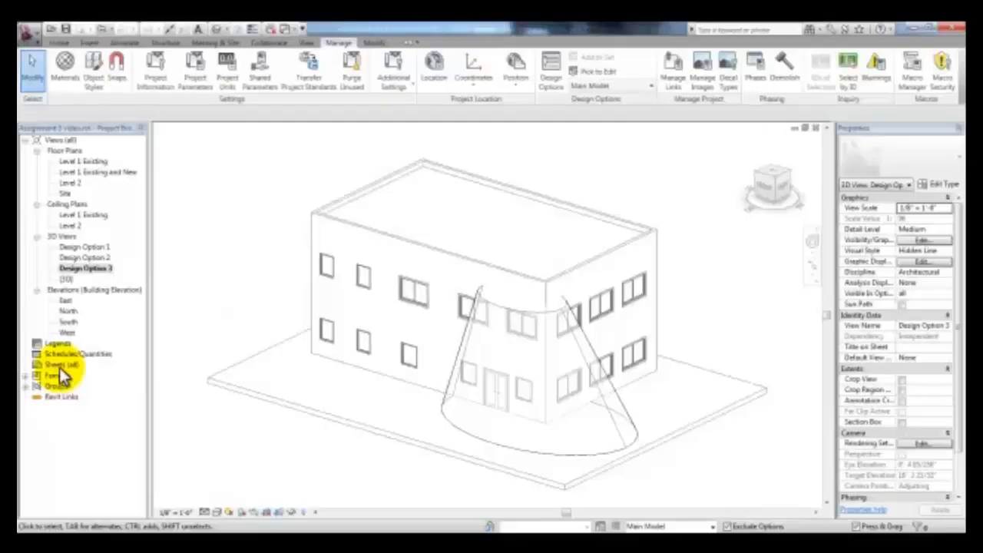
Step: Create a new sheet using the E1 30 x 42 Horizontal titleblock
{"action": "left_click", "coordinate": [58, 365]}
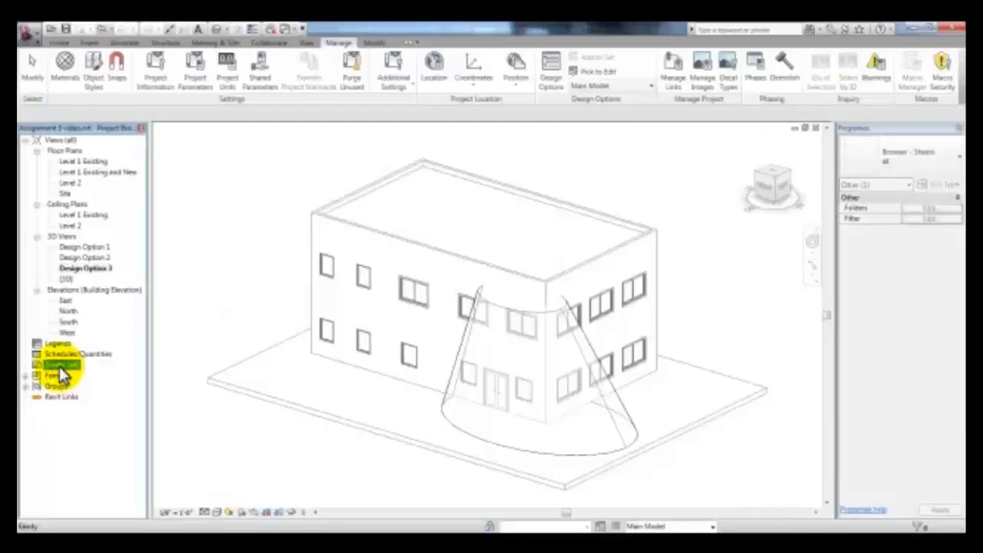
{"action": "right_click", "coordinate": [79, 367]}
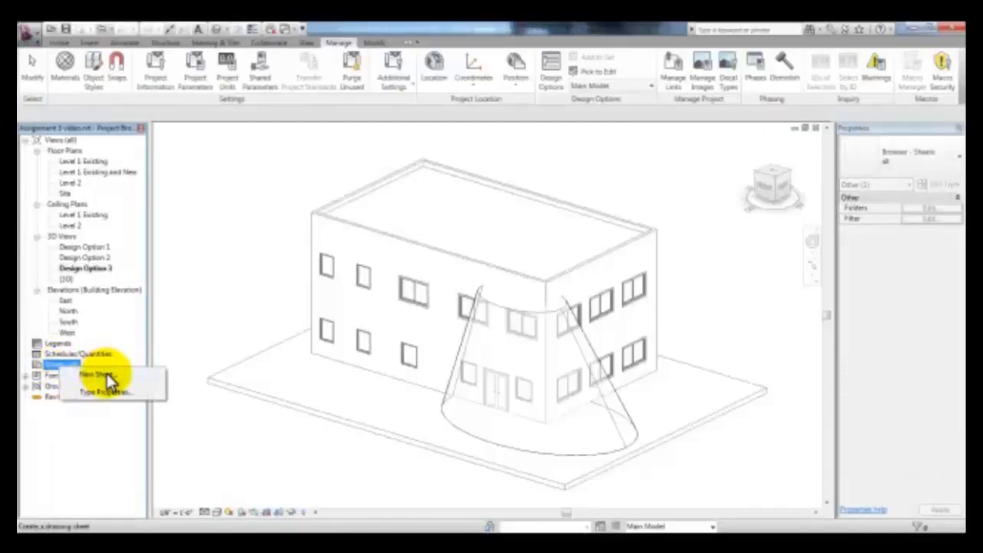
{"action": "left_click", "coordinate": [107, 373]}
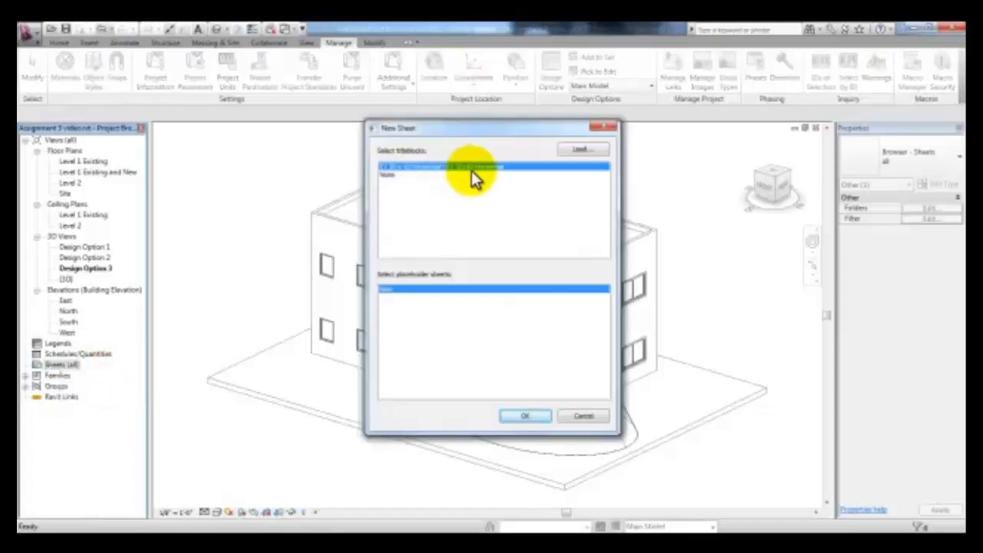
{"action": "left_click", "coordinate": [523, 417]}
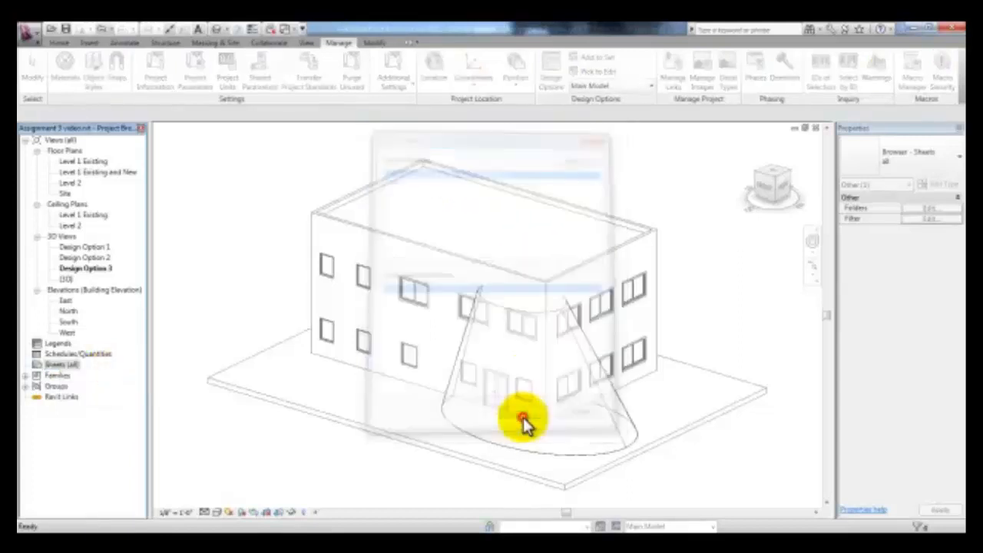
Step: Place the Design Option 1, 2 and 3 3D views on the new sheet, stacked in one column beside the titleblock
{"action": "left_click", "coordinate": [99, 248]}
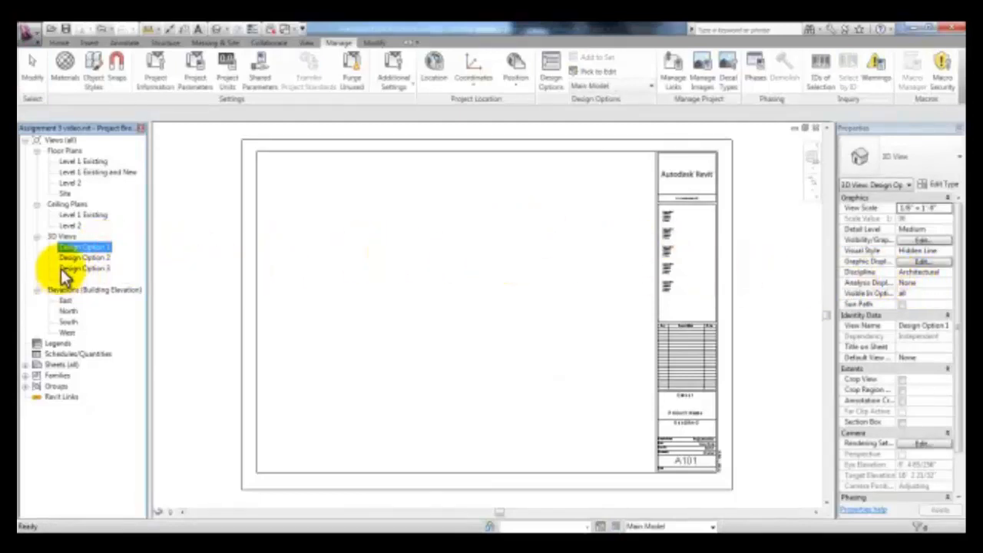
{"action": "left_click_drag", "start_coordinate": [65, 271], "coordinate": [547, 270]}
{"action": "left_click", "coordinate": [542, 232]}
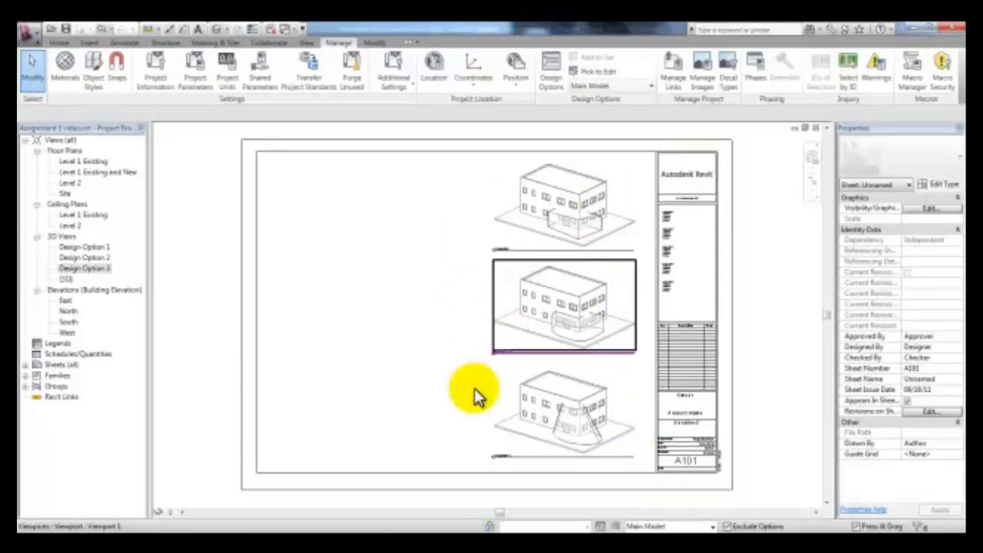
Step: Open the Design Option 1 3D view, make Option 1 (primary) the active design option, and switch back to Main Model
{"action": "double_click", "coordinate": [107, 248]}
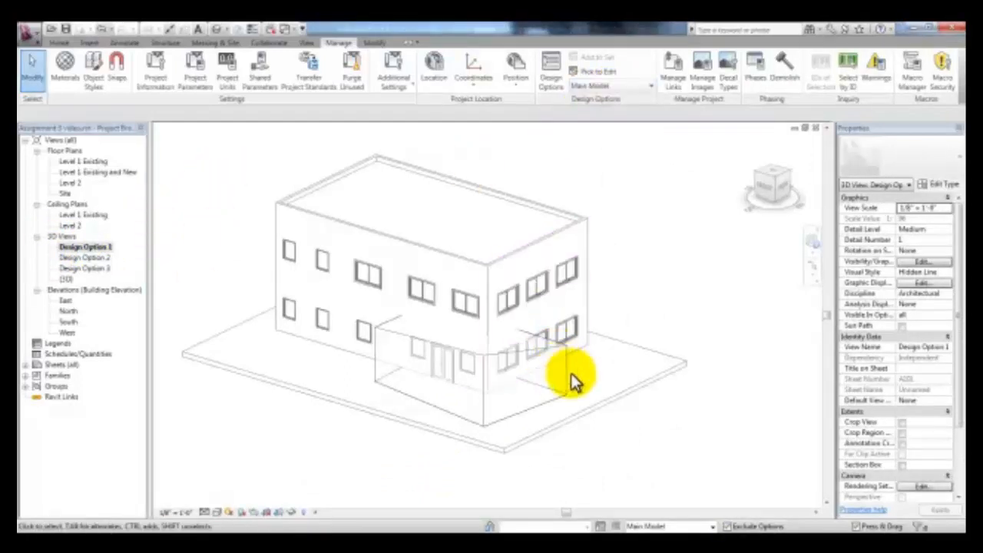
{"action": "left_click", "coordinate": [648, 86]}
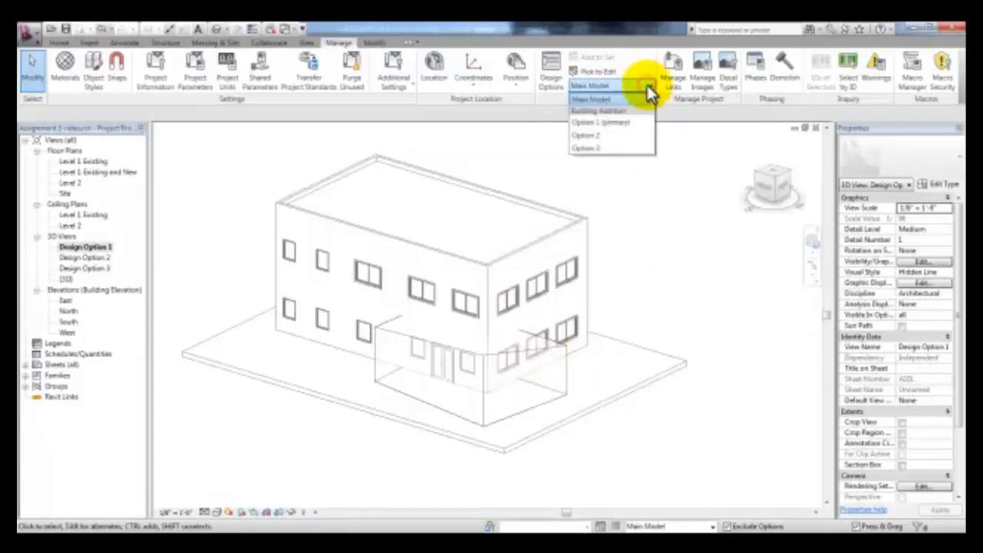
{"action": "left_click", "coordinate": [626, 123]}
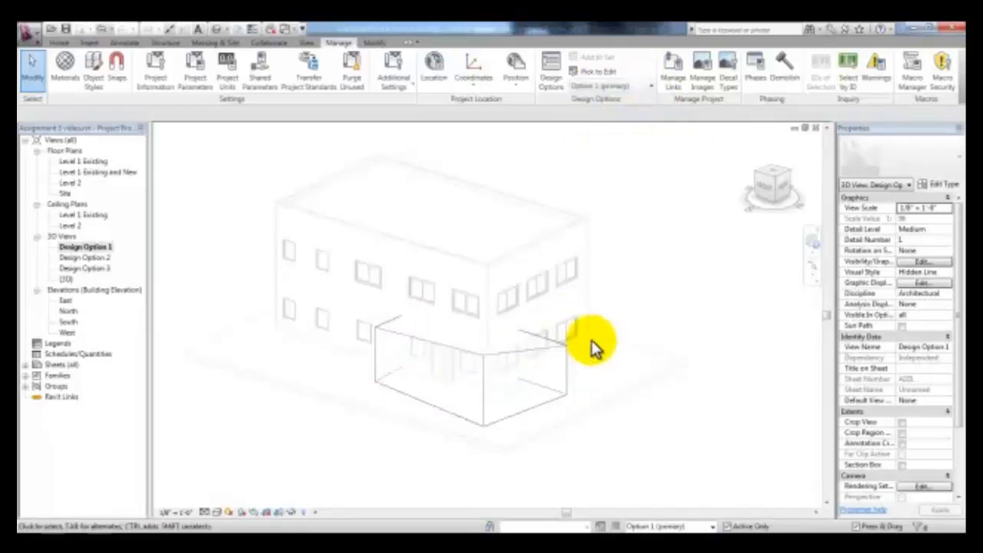
{"action": "left_click", "coordinate": [642, 87]}
{"action": "left_click", "coordinate": [626, 99]}
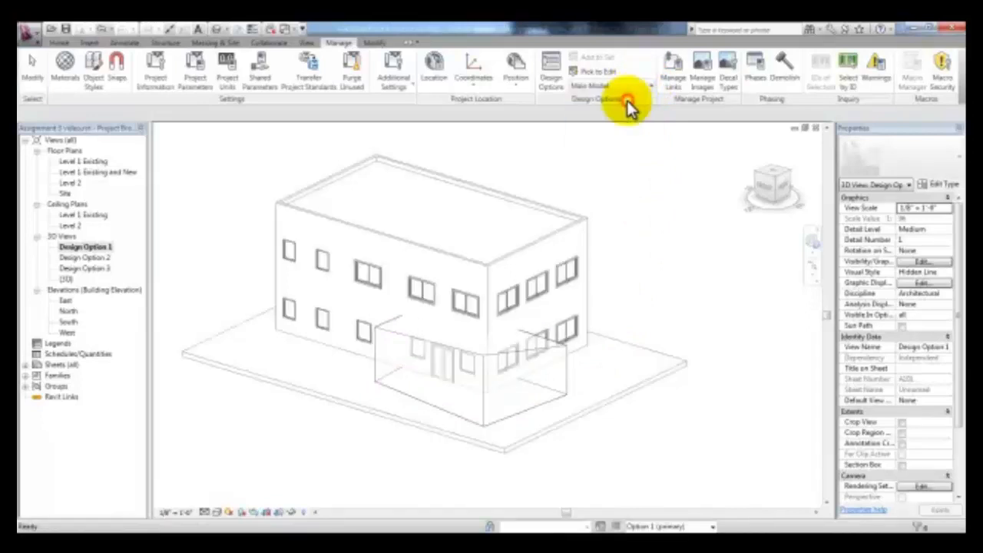
{"action": "left_click", "coordinate": [621, 175]}
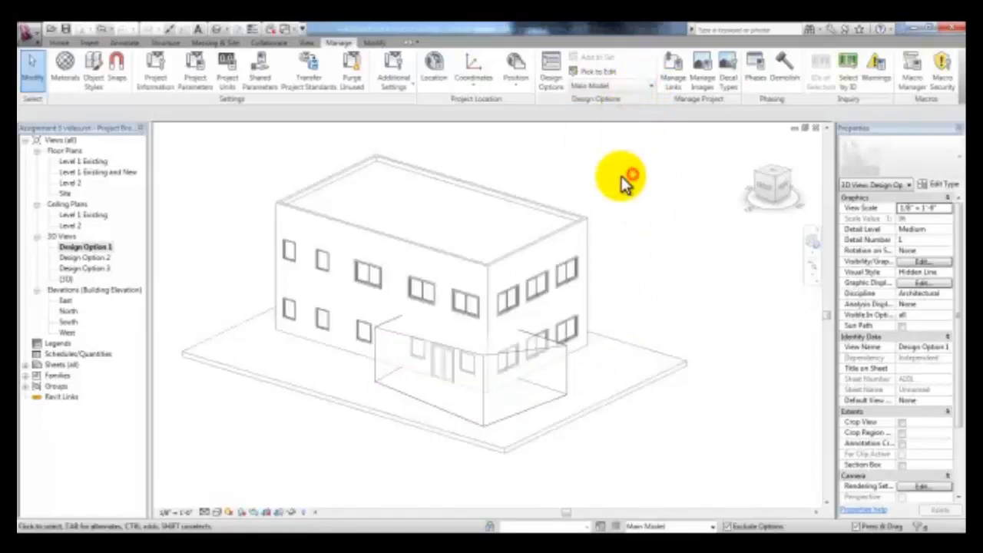
Step: Activate Option 1 (primary) for editing by picking its box-shaped mass in the model
{"action": "left_click", "coordinate": [603, 73]}
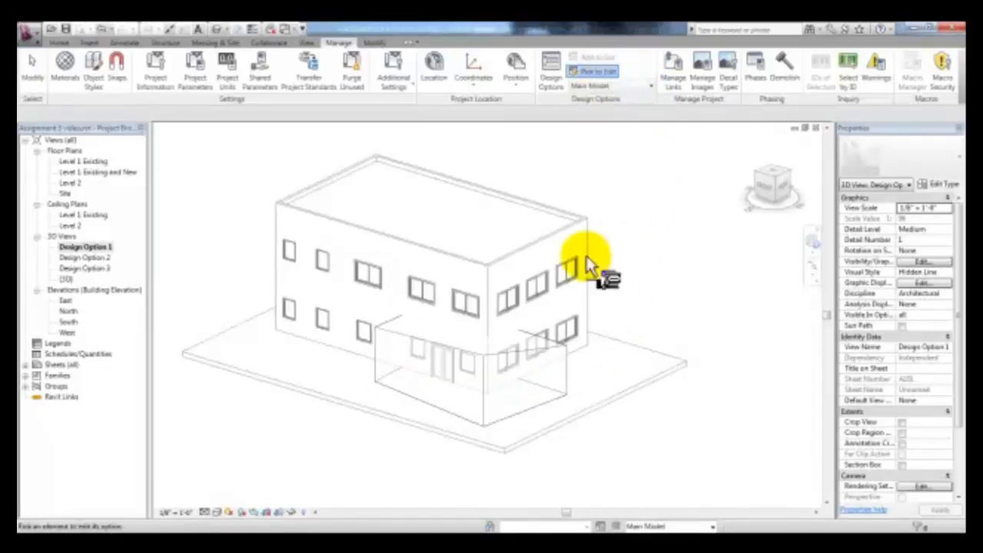
{"action": "left_click", "coordinate": [567, 366]}
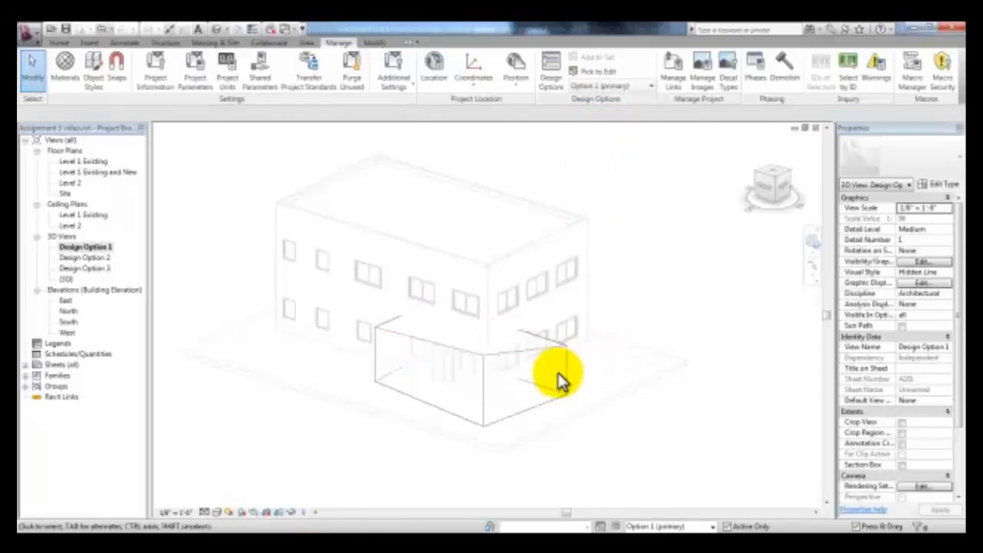
{"action": "left_click", "coordinate": [642, 86]}
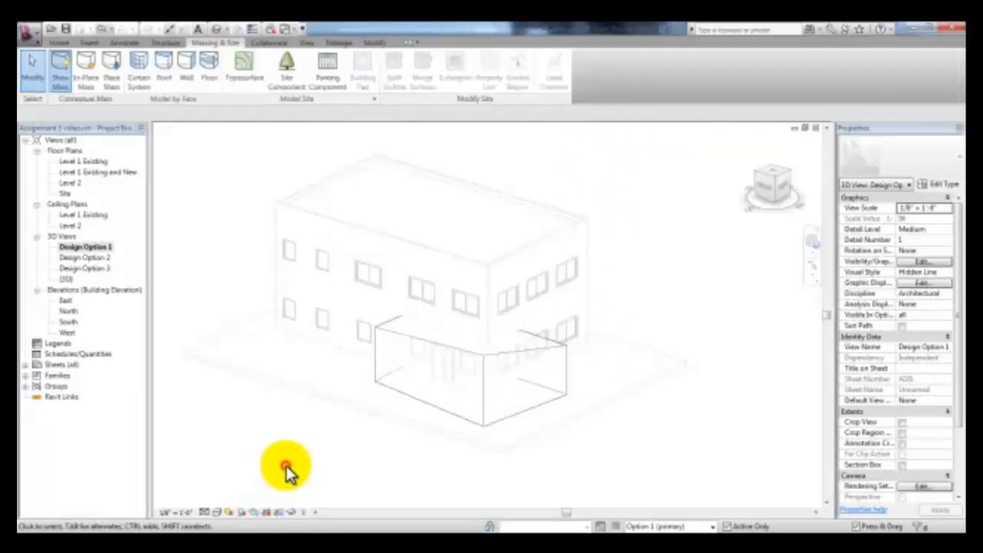
Step: Turn off the Mass category in the Design Option 1 3D view's visibility overrides and apply the change
{"action": "key", "text": "v"}
{"action": "key", "text": "v"}
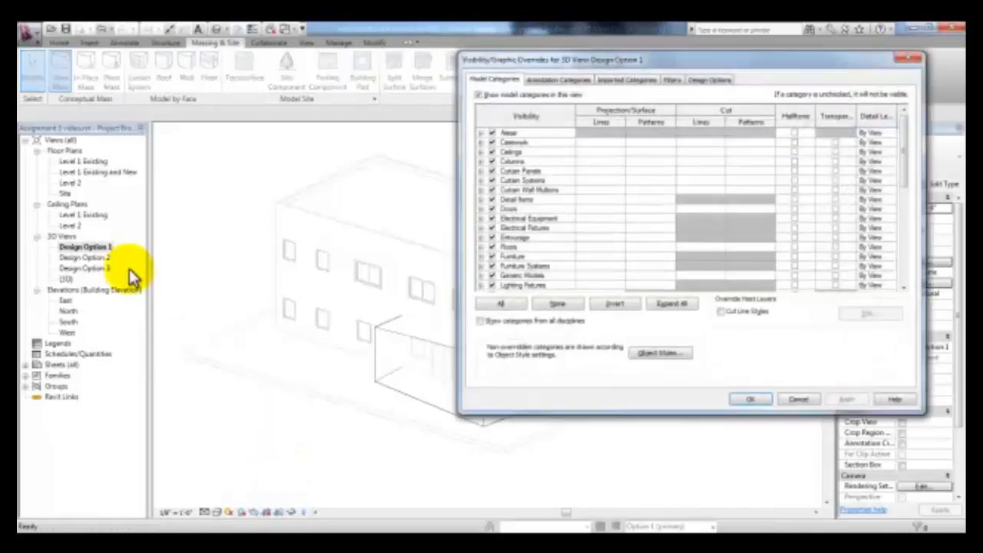
{"action": "scroll", "coordinate": [491, 241], "scroll_direction": "down", "scroll_amount": 2}
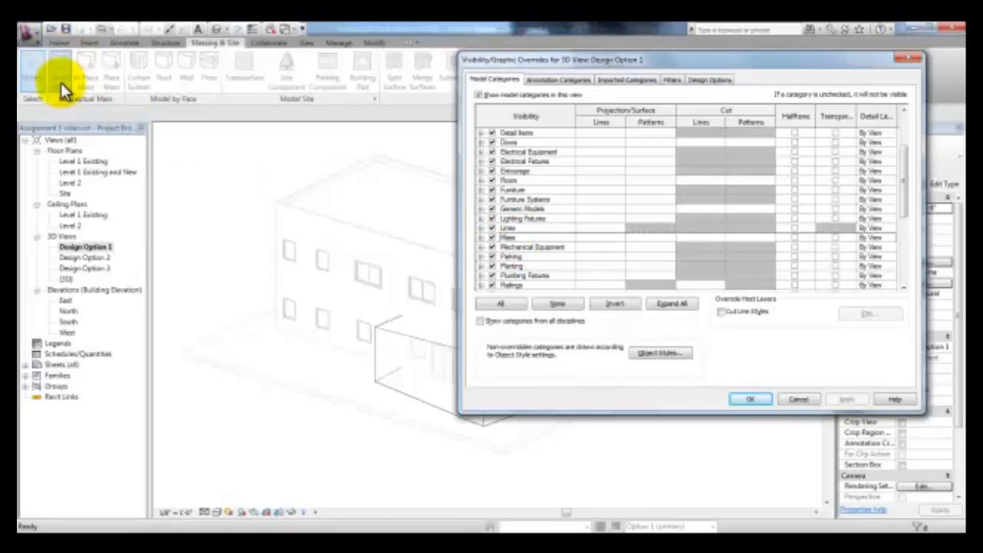
{"action": "scroll", "coordinate": [483, 230], "scroll_direction": "down", "scroll_amount": 1}
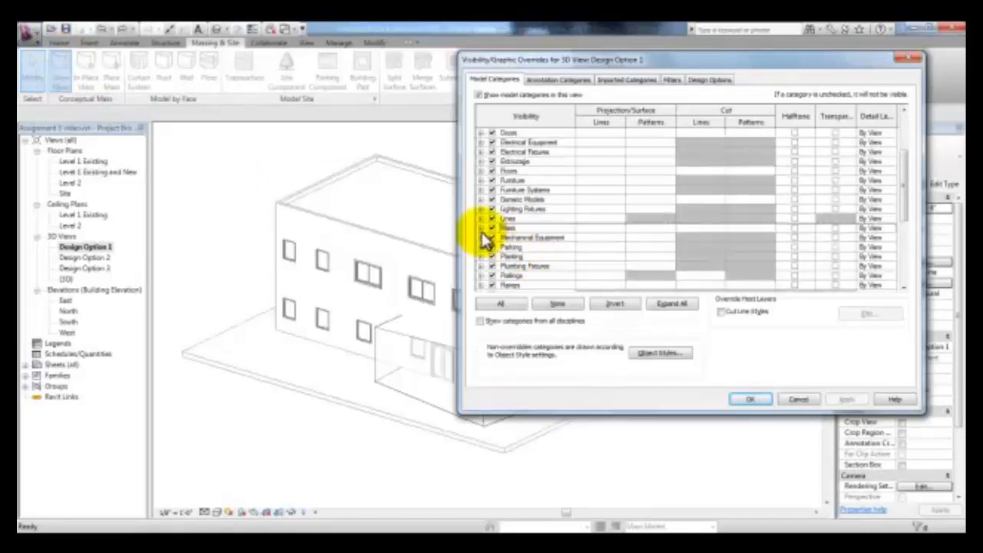
{"action": "left_click", "coordinate": [489, 228]}
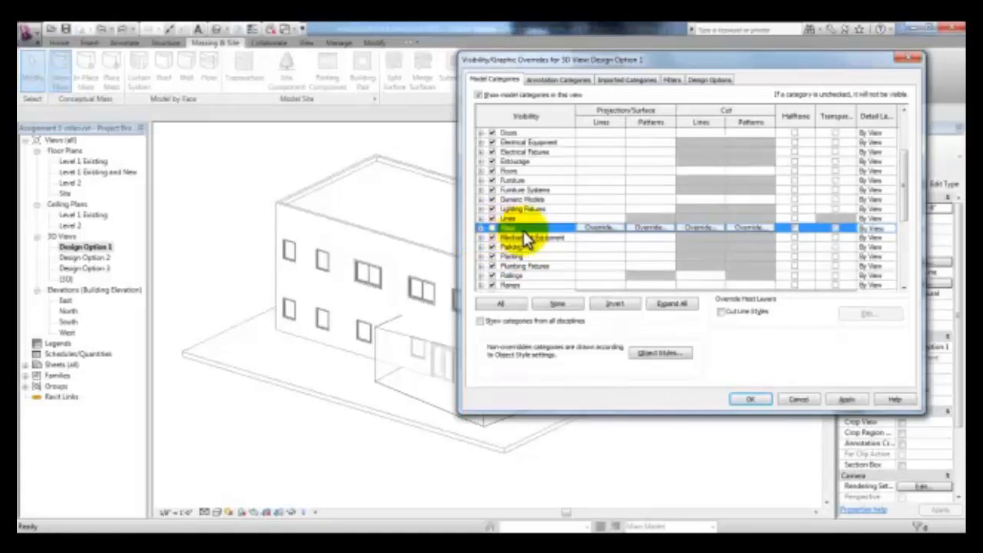
{"action": "left_click", "coordinate": [856, 400]}
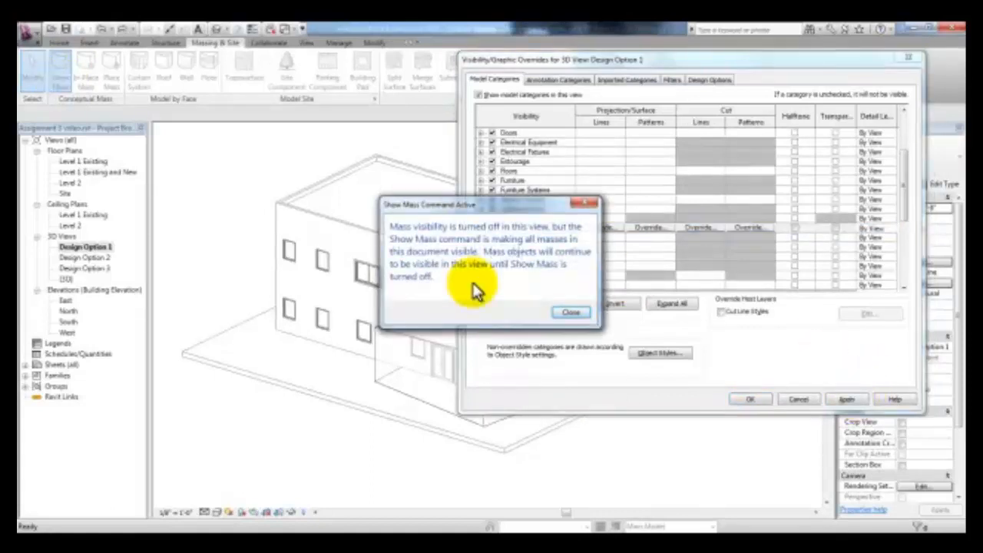
{"action": "left_click_drag", "start_coordinate": [530, 201], "coordinate": [566, 87]}
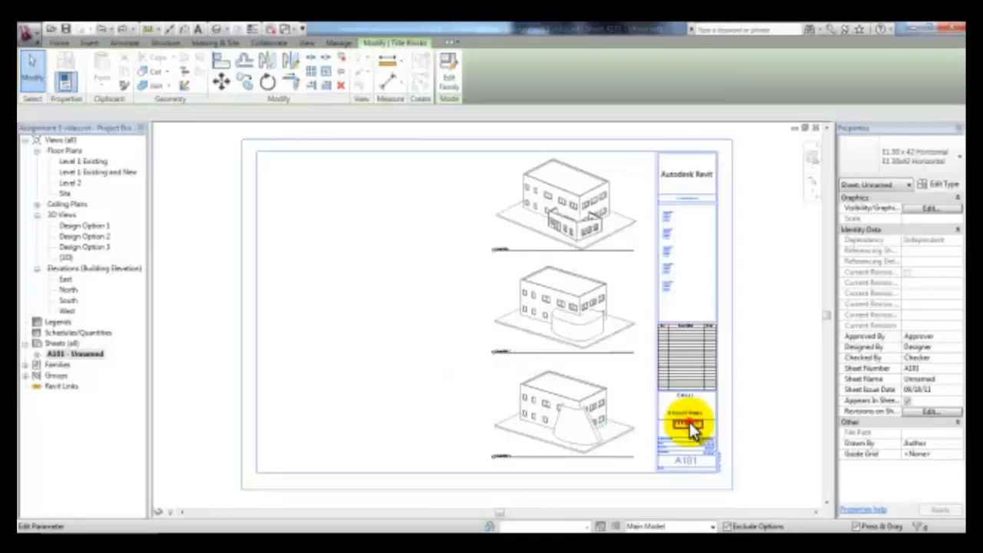
Step: Set the sheet name in the titleblock to Design Options
{"action": "left_click", "coordinate": [690, 427]}
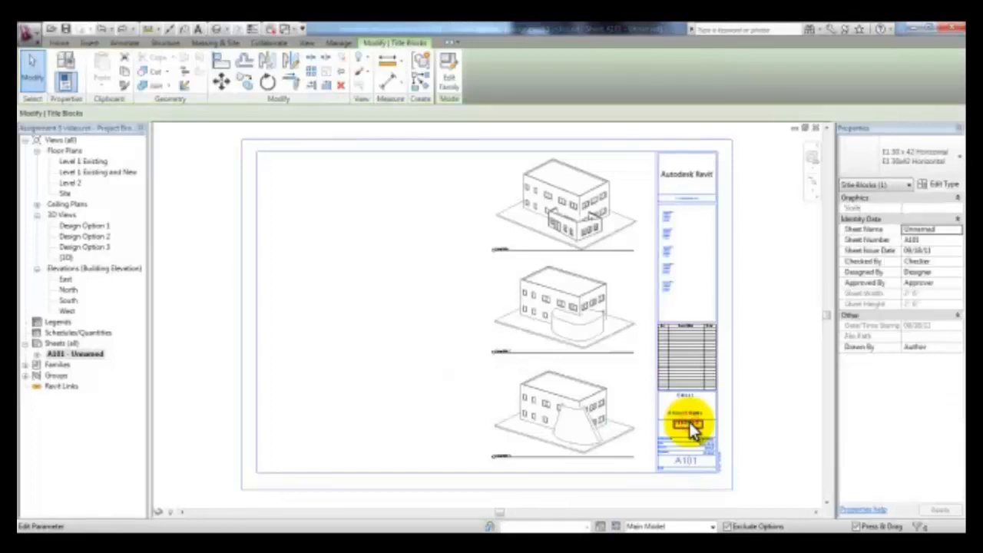
{"action": "type", "text": "Design Options"}
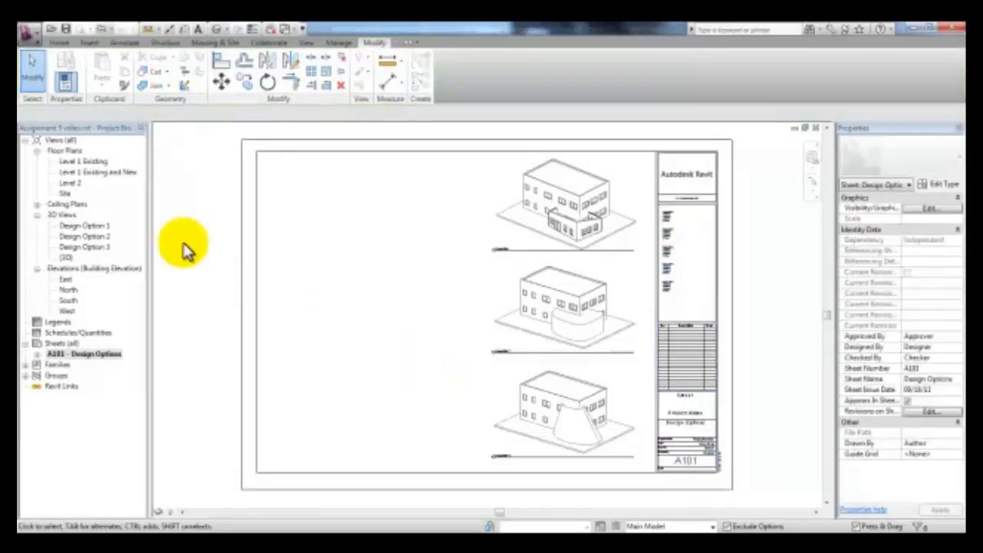
Step: In the Level 1 Existing and New plan, group the upper-right room's round table and four chairs as "table and chairs"
{"action": "double_click", "coordinate": [114, 173]}
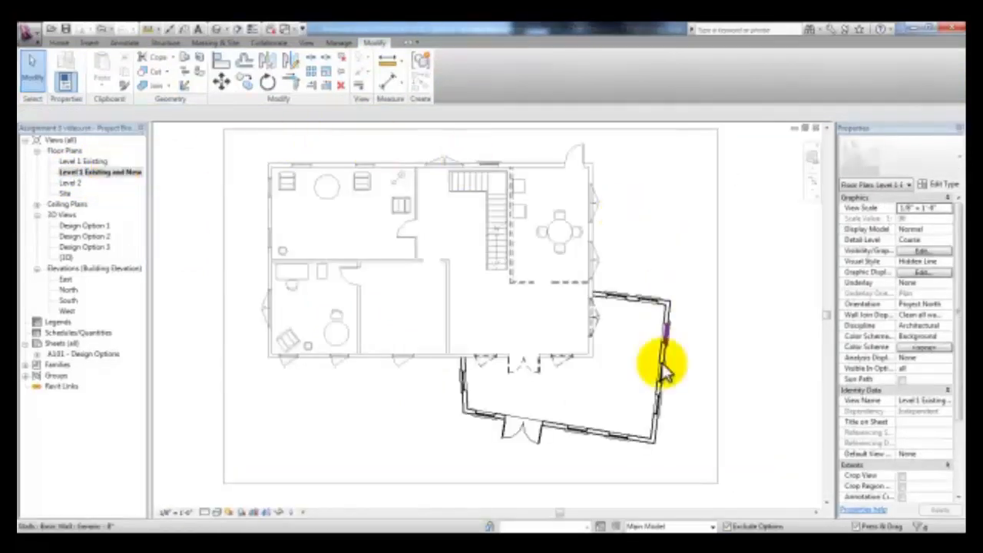
{"action": "scroll", "coordinate": [548, 220], "scroll_direction": "up", "scroll_amount": 1}
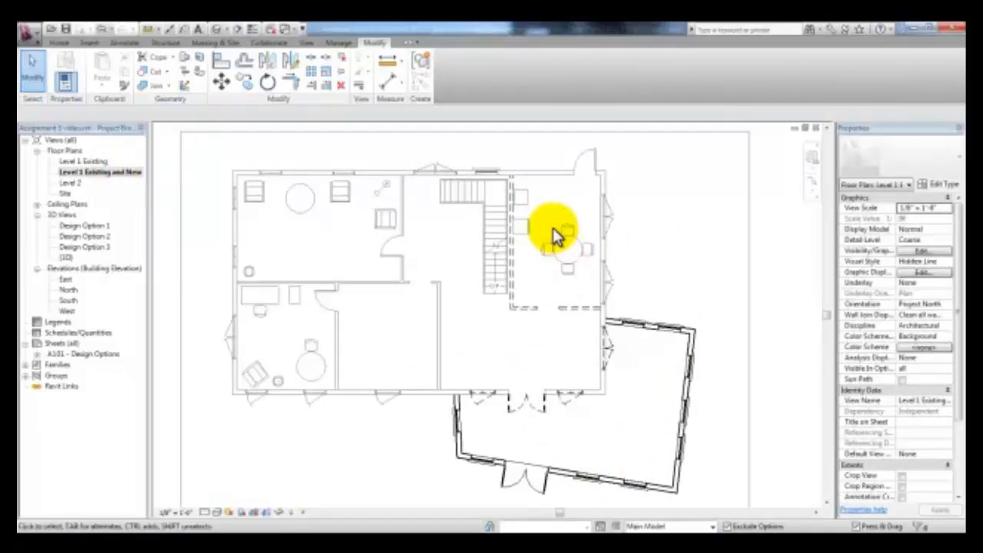
{"action": "left_click", "coordinate": [553, 228]}
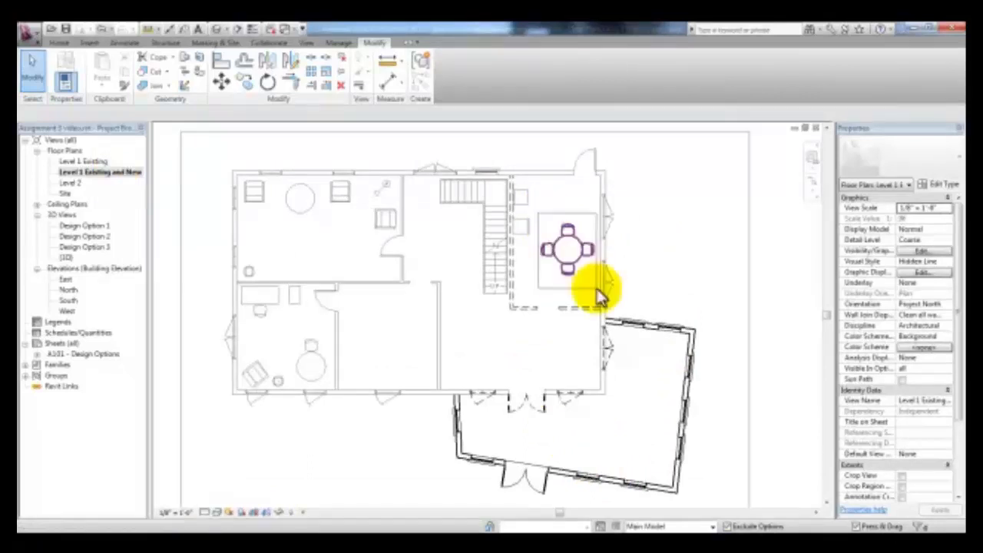
{"action": "left_click", "coordinate": [577, 211]}
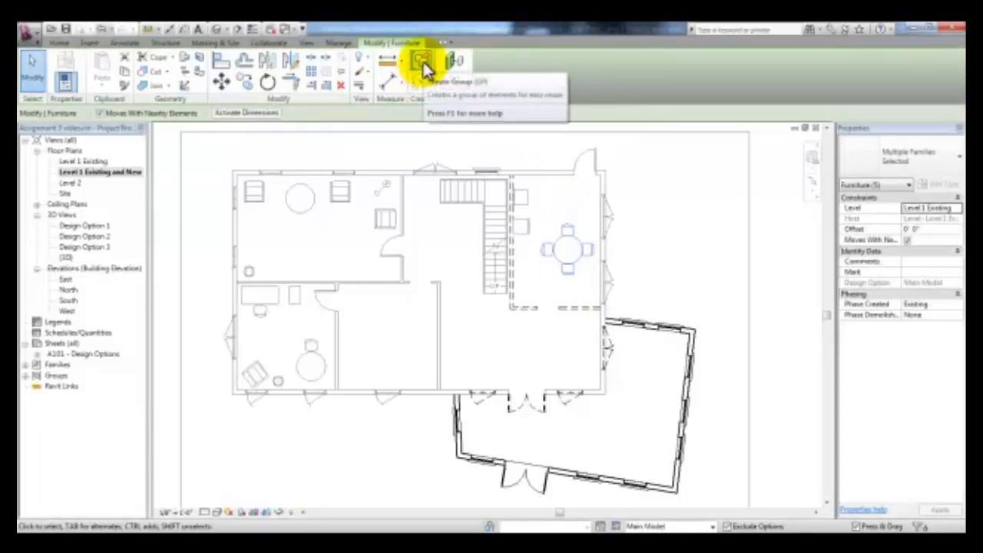
{"action": "left_click", "coordinate": [425, 67]}
{"action": "type", "text": "table and chairs"}
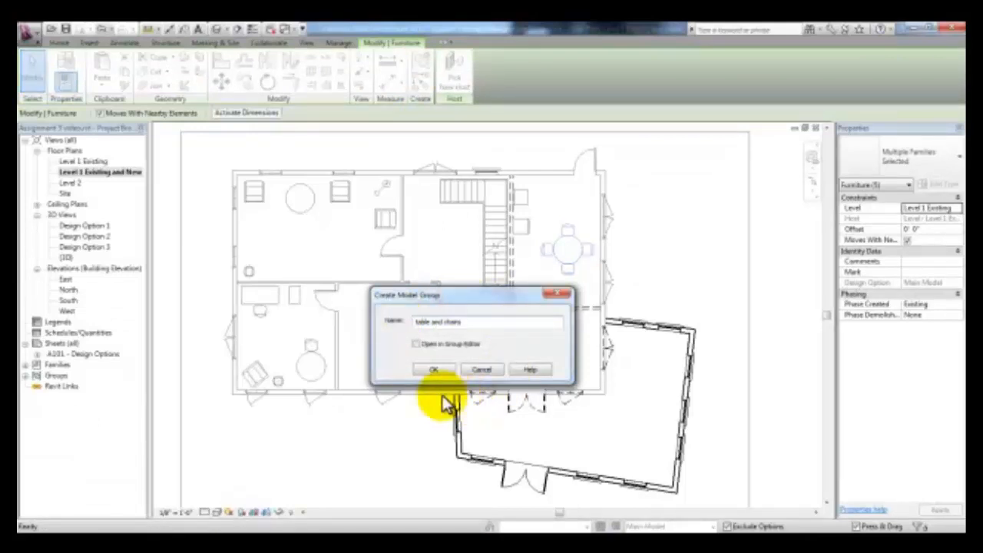
{"action": "left_click", "coordinate": [435, 371]}
{"action": "left_click", "coordinate": [502, 315]}
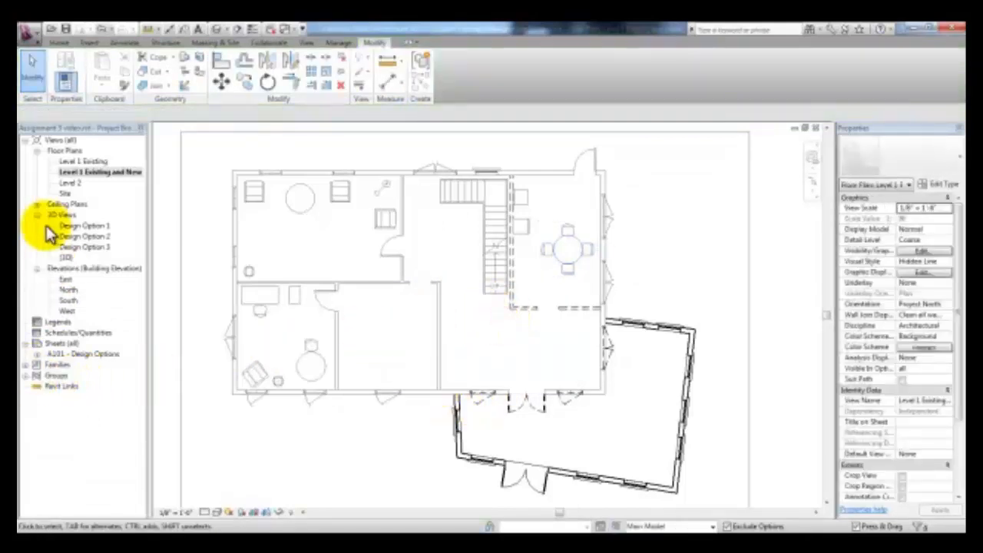
Step: Place an instance of the table and chairs model group near the upper-right corner inside the new addition
{"action": "left_click", "coordinate": [26, 376]}
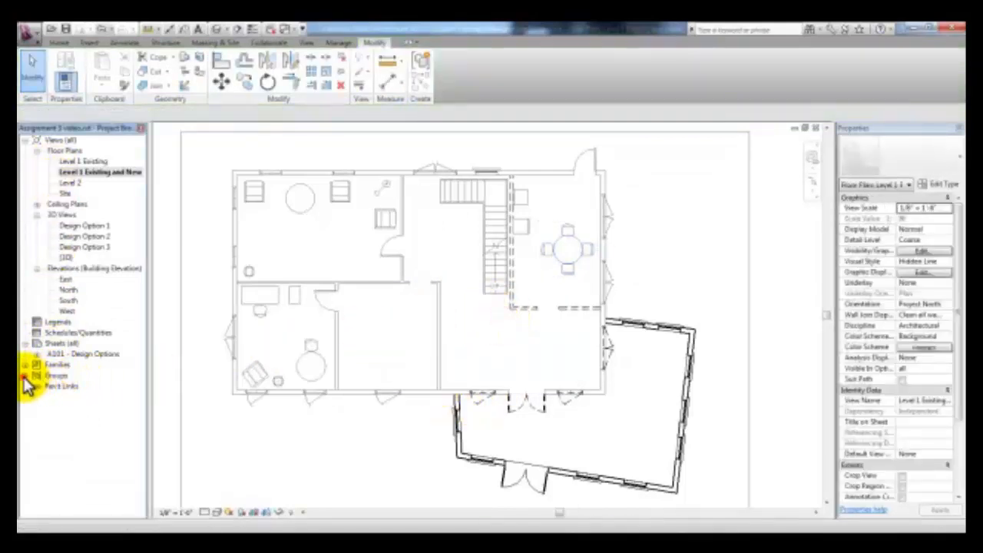
{"action": "left_click", "coordinate": [36, 397]}
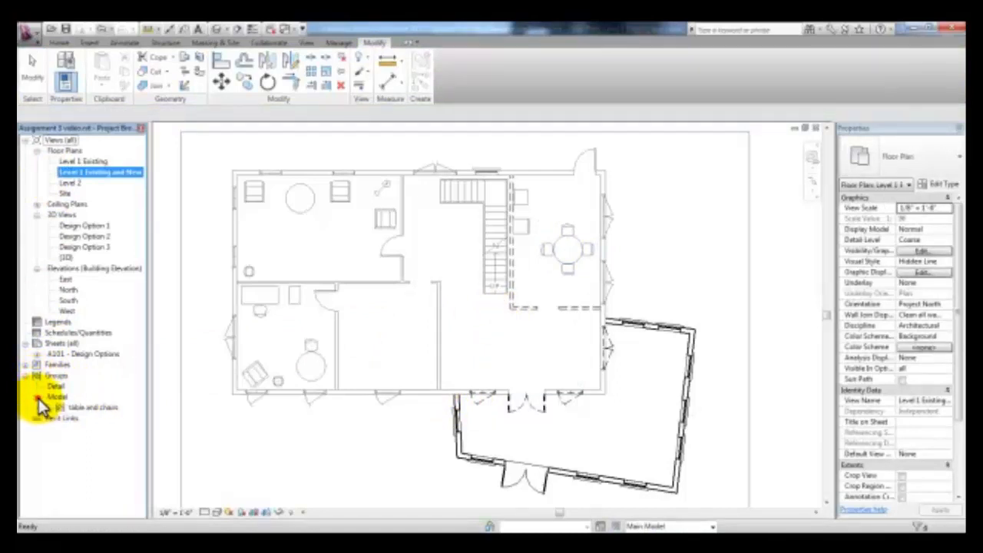
{"action": "left_click", "coordinate": [91, 409]}
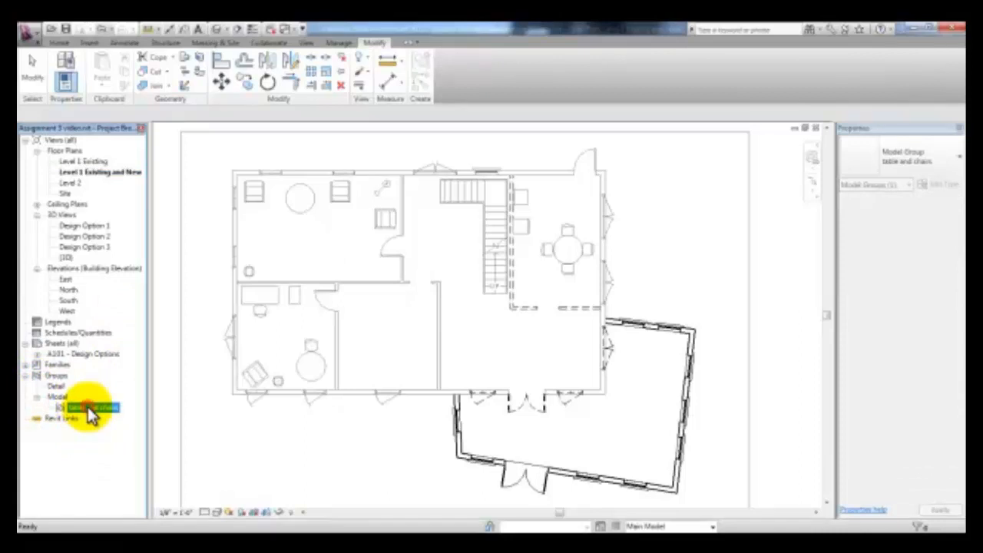
{"action": "left_click_drag", "start_coordinate": [742, 271], "coordinate": [787, 275]}
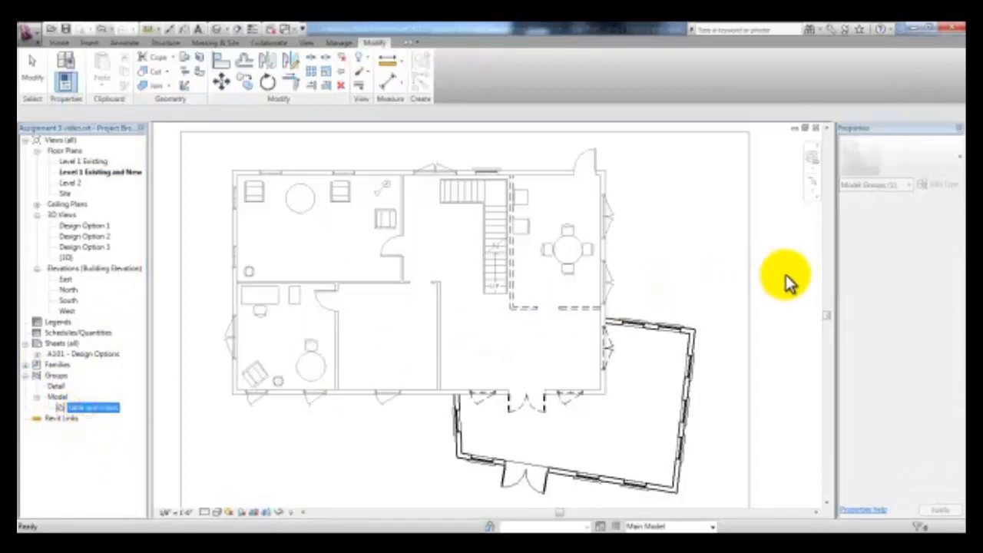
{"action": "left_click", "coordinate": [649, 374]}
{"action": "key", "text": "Escape"}
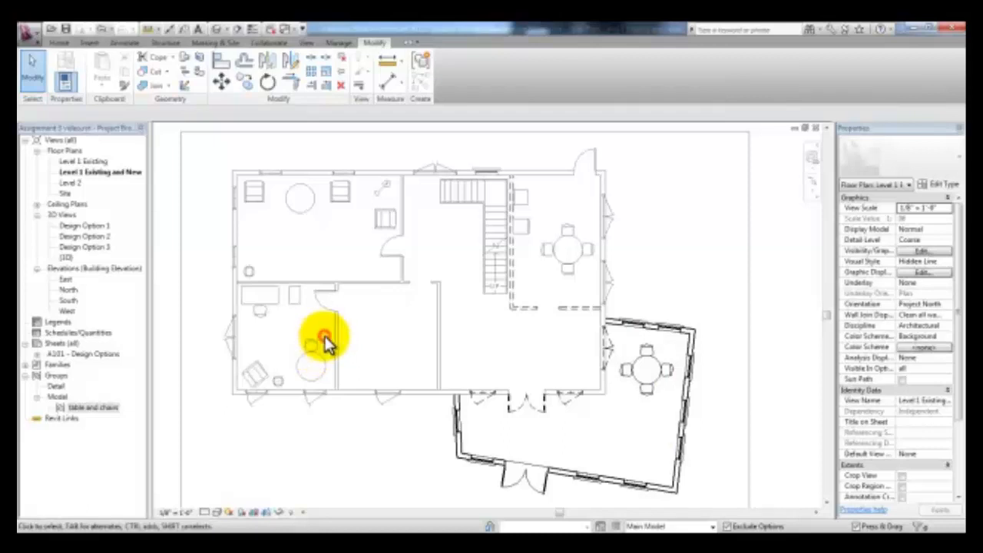
Step: Group the round table and its desk chair in the lower-left room as a model group with the default name
{"action": "left_click_drag", "start_coordinate": [329, 332], "coordinate": [295, 388]}
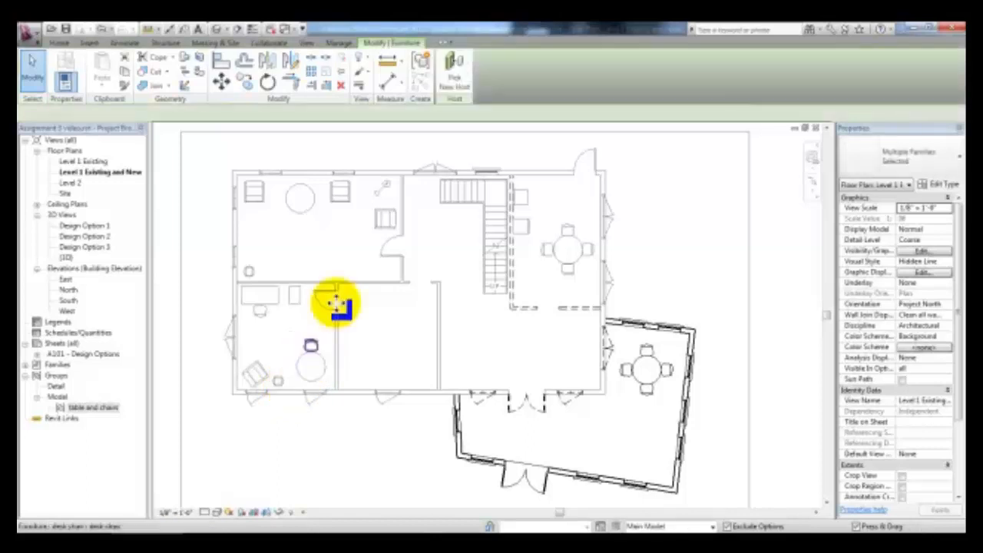
{"action": "left_click", "coordinate": [422, 66]}
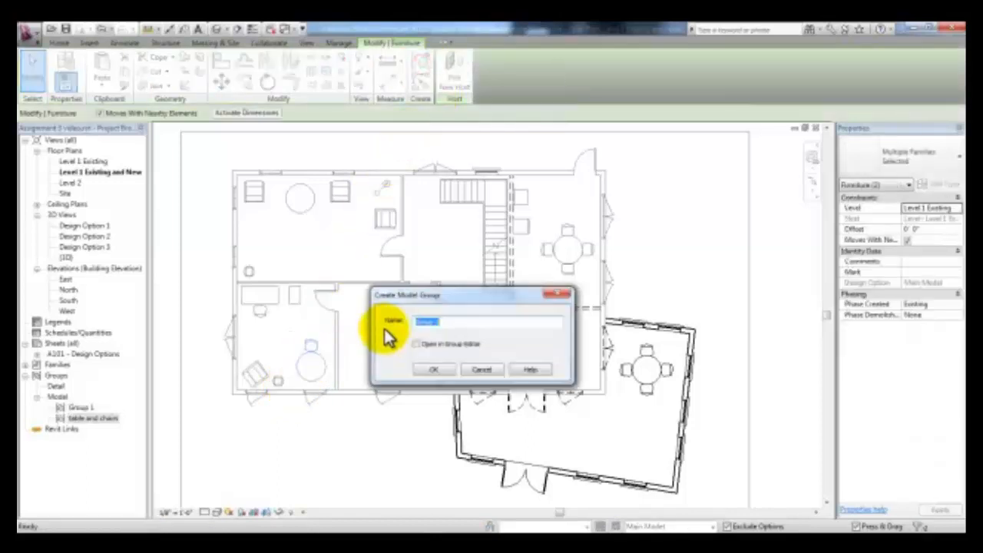
{"action": "left_click", "coordinate": [439, 367]}
Step: Group all the lower-left room's furniture, including the round table group, into one model group with the default name
{"action": "left_click", "coordinate": [314, 297]}
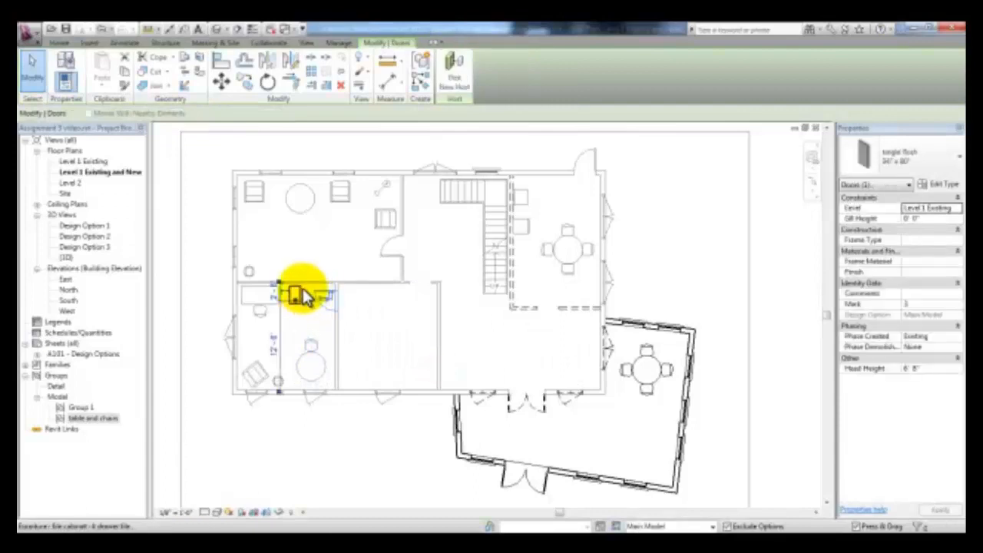
{"action": "left_click", "coordinate": [311, 318]}
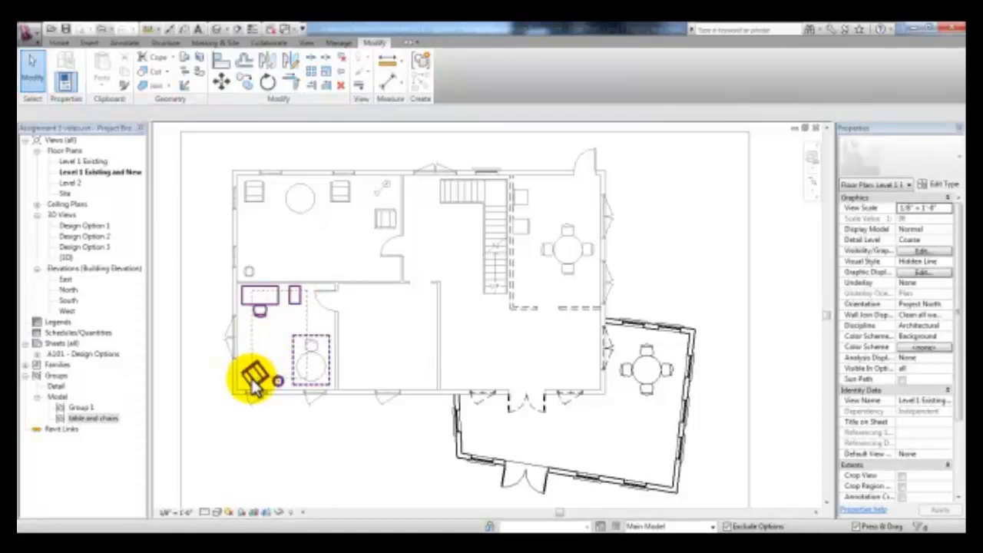
{"action": "left_click_drag", "start_coordinate": [253, 384], "coordinate": [253, 384]}
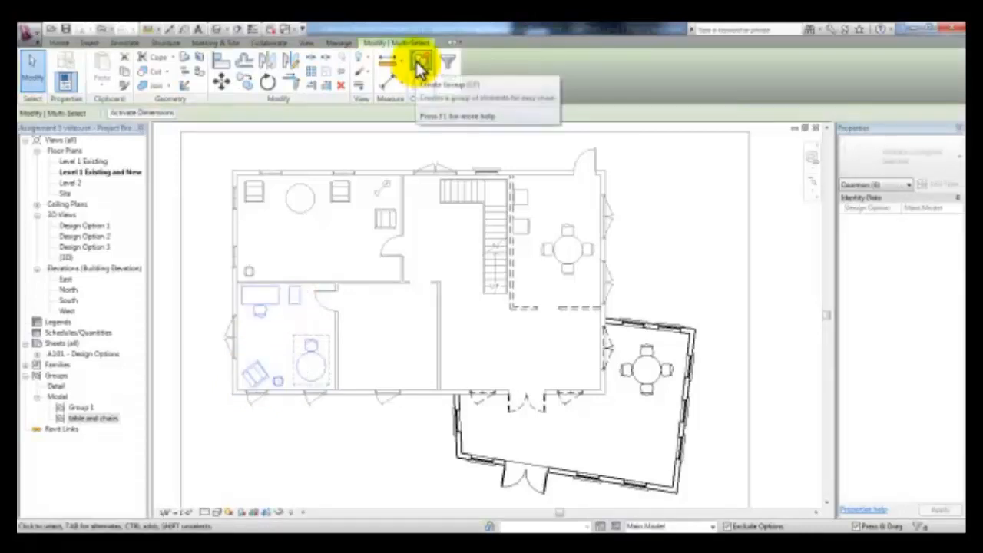
{"action": "left_click", "coordinate": [417, 66]}
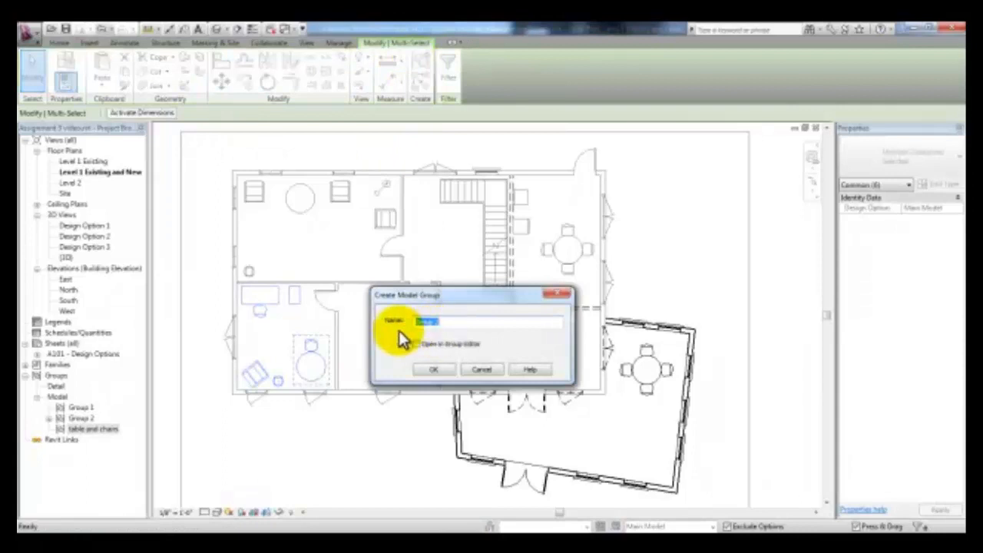
{"action": "left_click", "coordinate": [448, 370]}
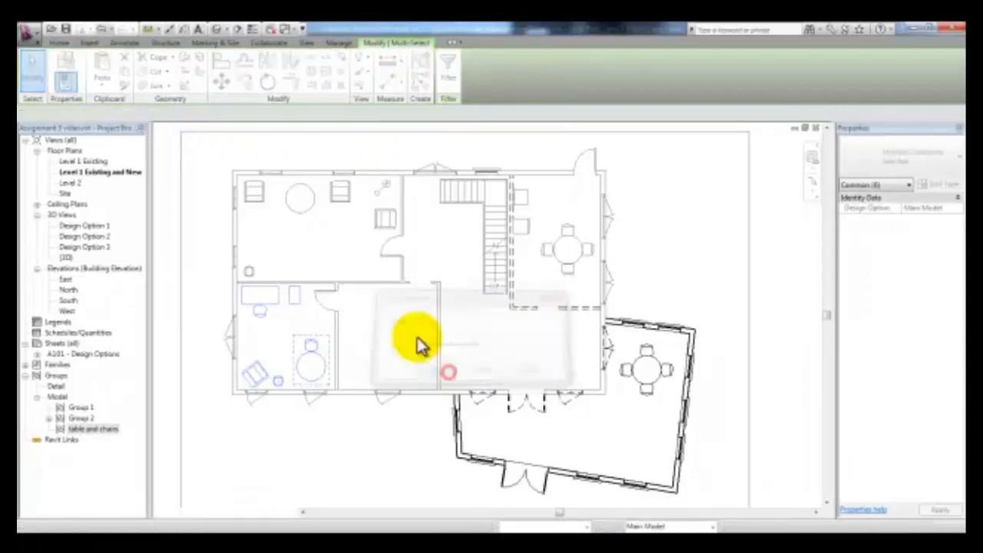
Step: Check the nested group under the model groups and copy the lower-left room's furniture group into the adjacent room
{"action": "left_click", "coordinate": [100, 427]}
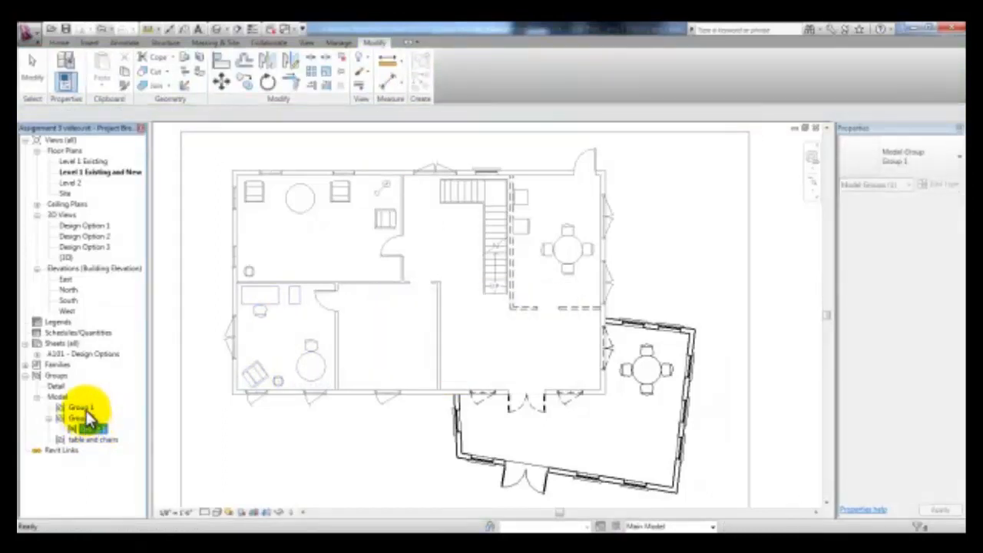
{"action": "left_click", "coordinate": [83, 407]}
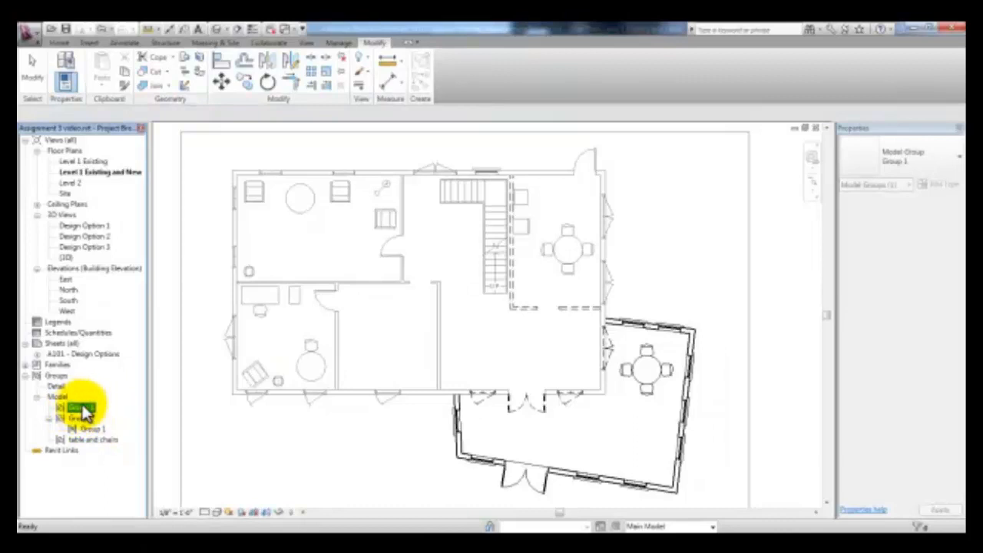
{"action": "left_click", "coordinate": [82, 418]}
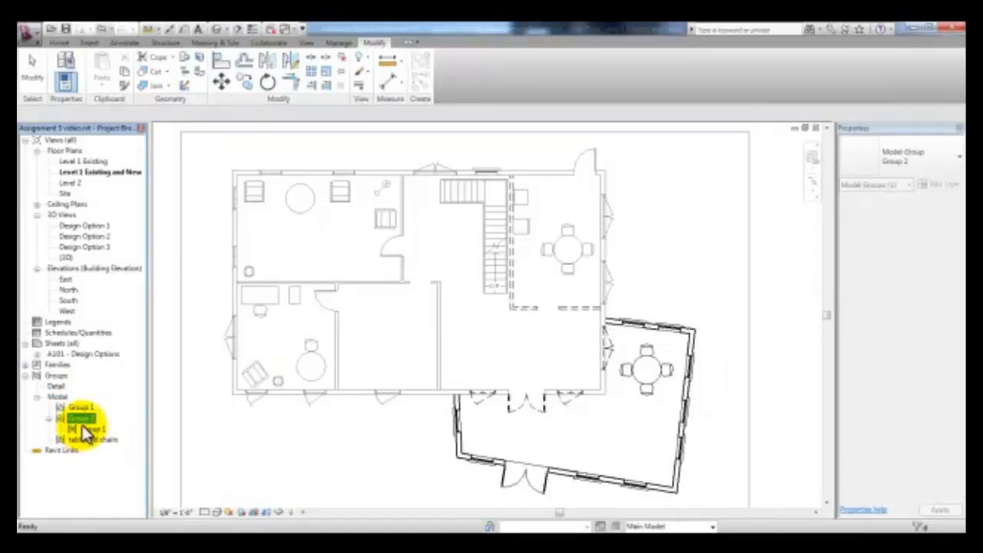
{"action": "left_click", "coordinate": [283, 342]}
{"action": "left_click", "coordinate": [273, 354]}
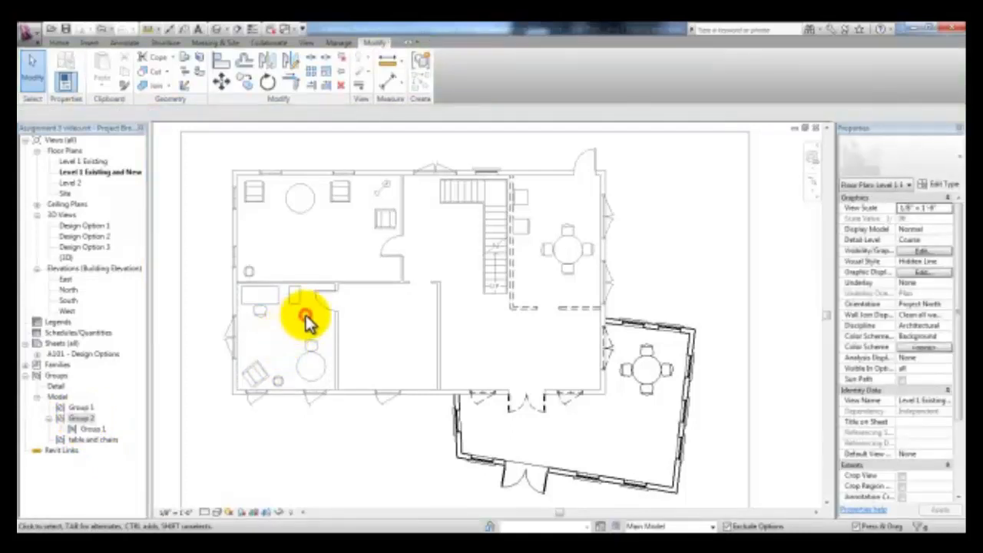
{"action": "left_click", "coordinate": [291, 347]}
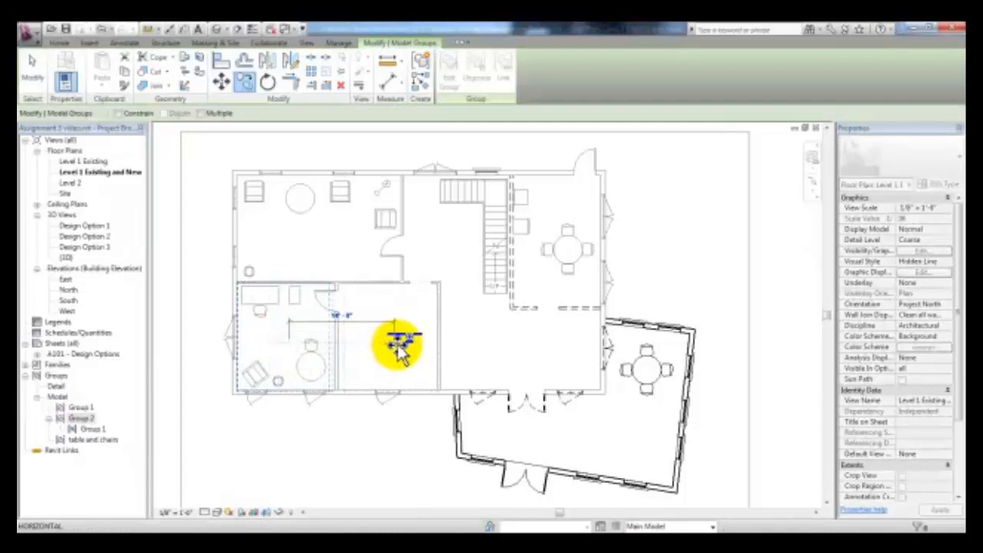
{"action": "left_click", "coordinate": [391, 345]}
{"action": "left_click", "coordinate": [377, 338]}
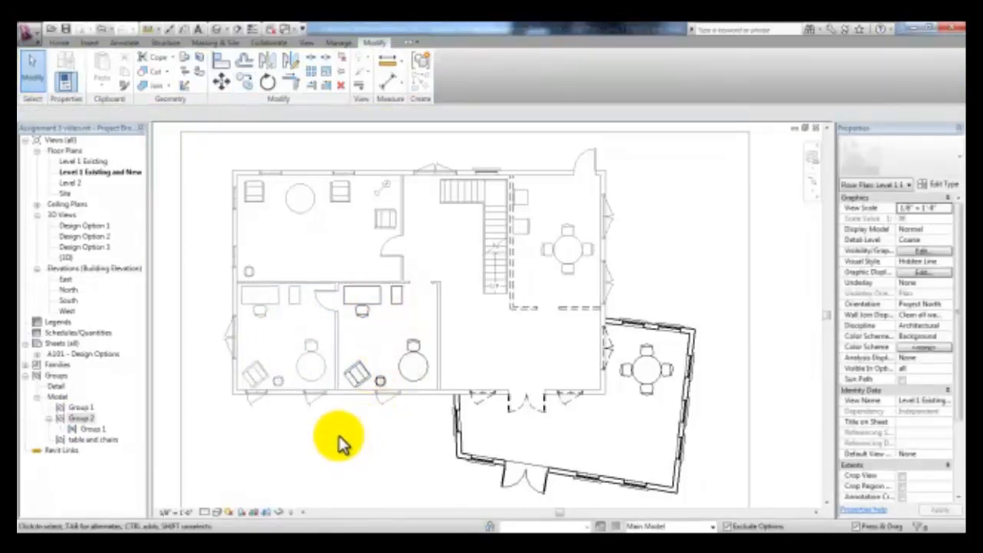
Step: Exclude the stuffed lounge chair from the copied furniture group instance in the adjacent room
{"action": "left_click", "coordinate": [367, 382]}
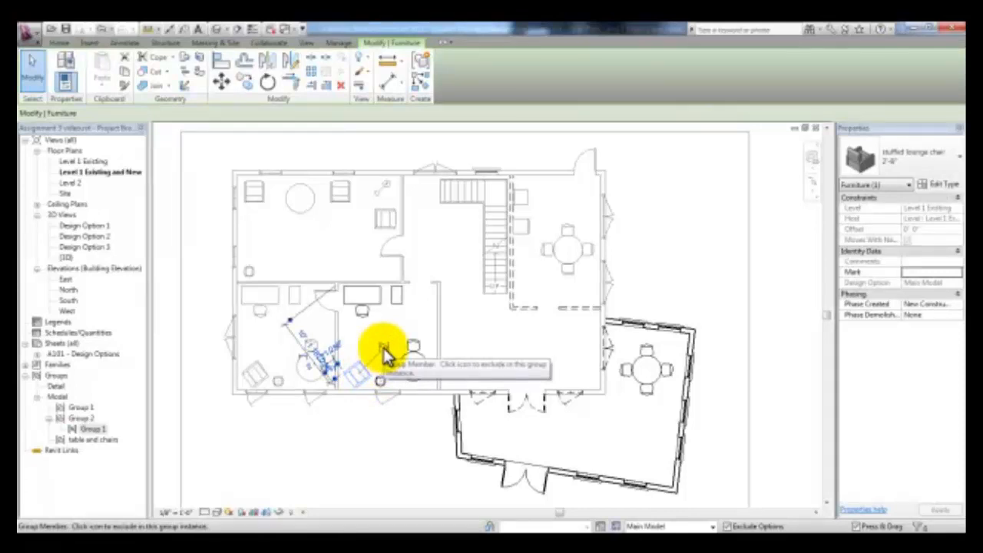
{"action": "left_click", "coordinate": [386, 353]}
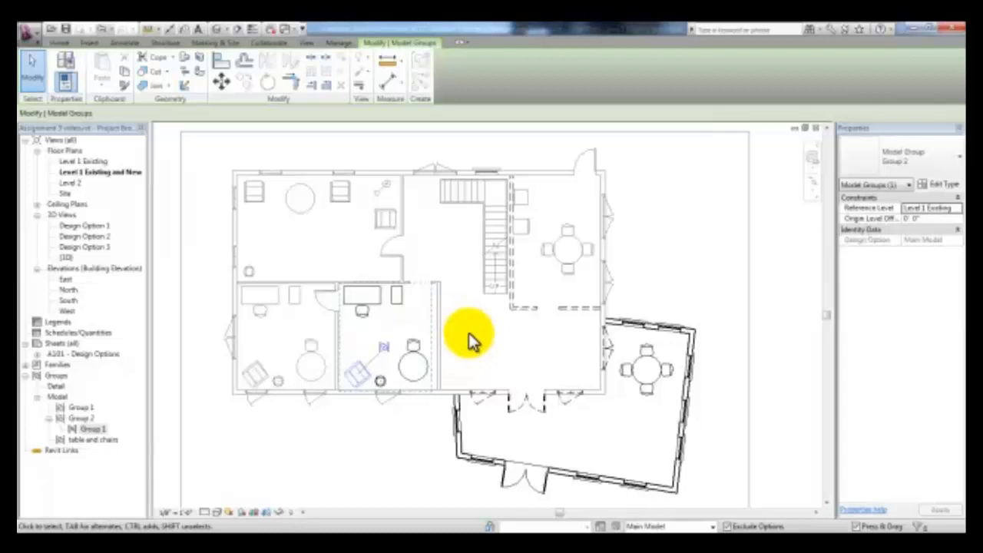
{"action": "left_click", "coordinate": [469, 333]}
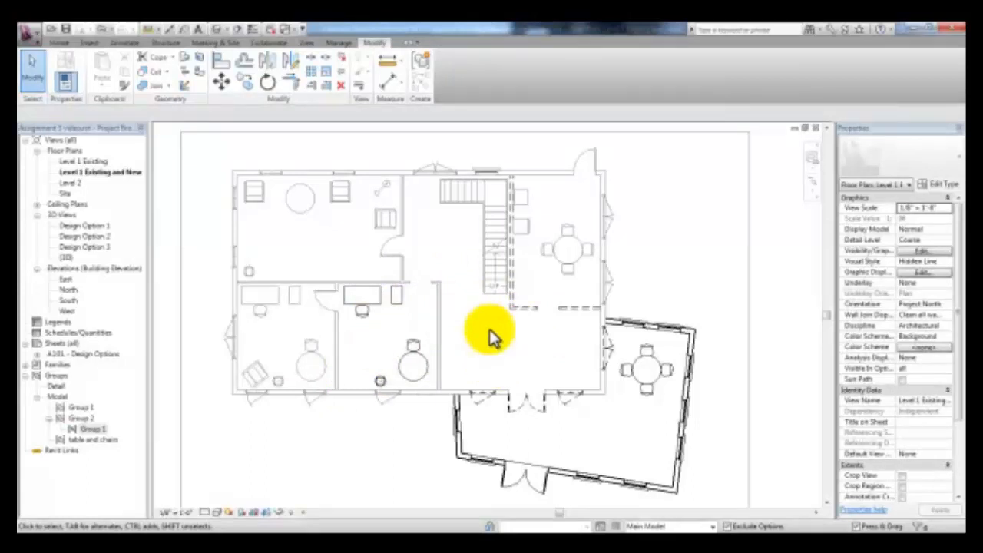
Step: Restore the excluded lounge chair to the copied furniture group instance
{"action": "left_click", "coordinate": [368, 321]}
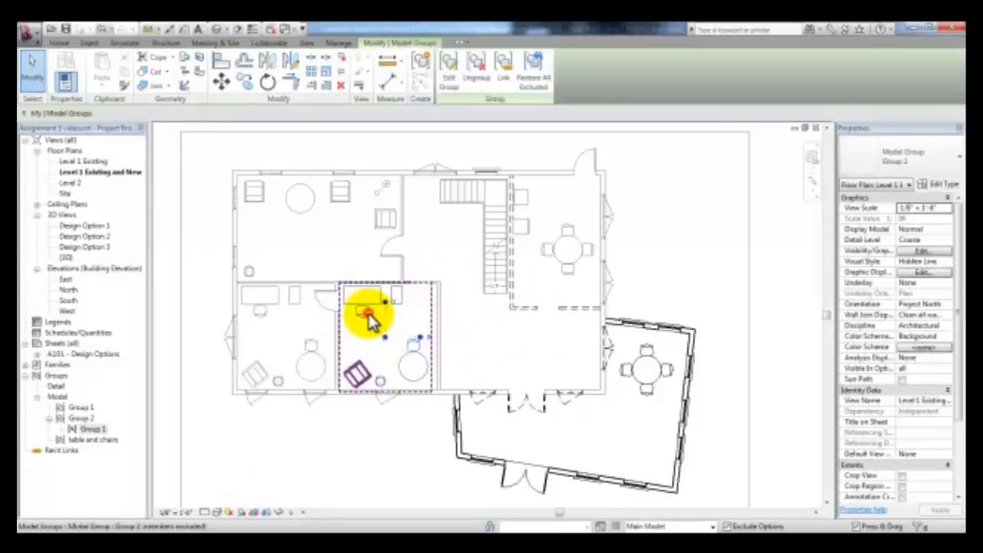
{"action": "left_click", "coordinate": [358, 382]}
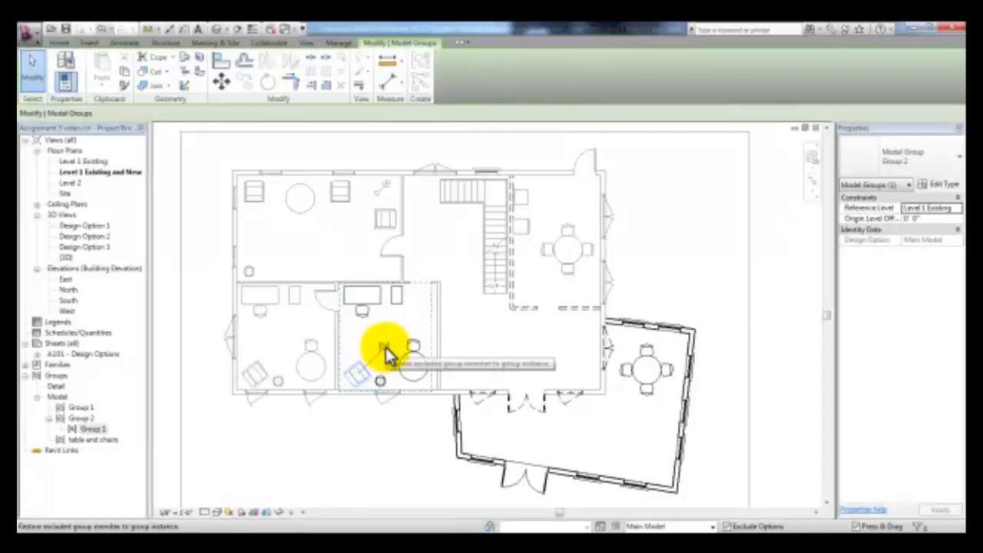
{"action": "left_click", "coordinate": [385, 347]}
Step: Open the round table group nested in the lower-left room's furniture group for editing
{"action": "left_click", "coordinate": [281, 346]}
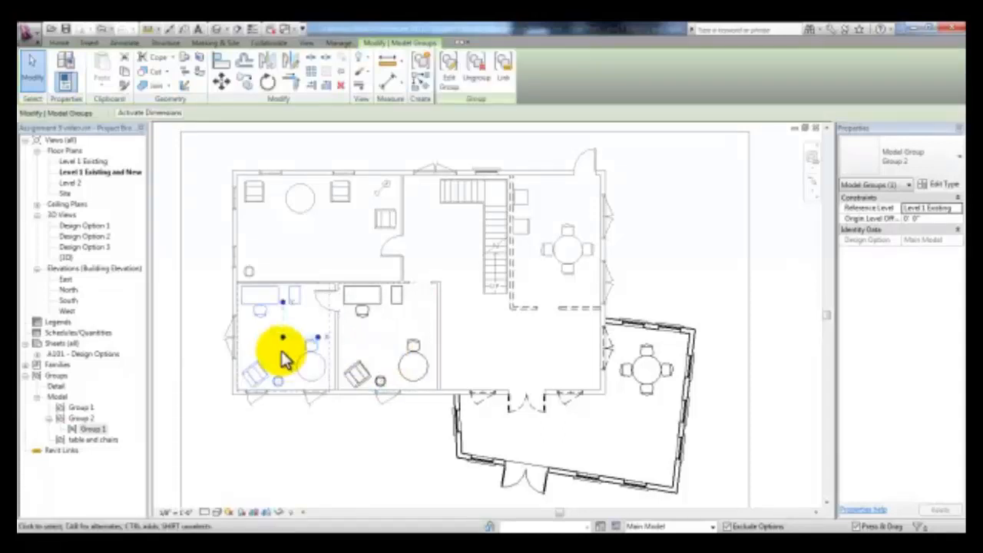
{"action": "left_click", "coordinate": [318, 321]}
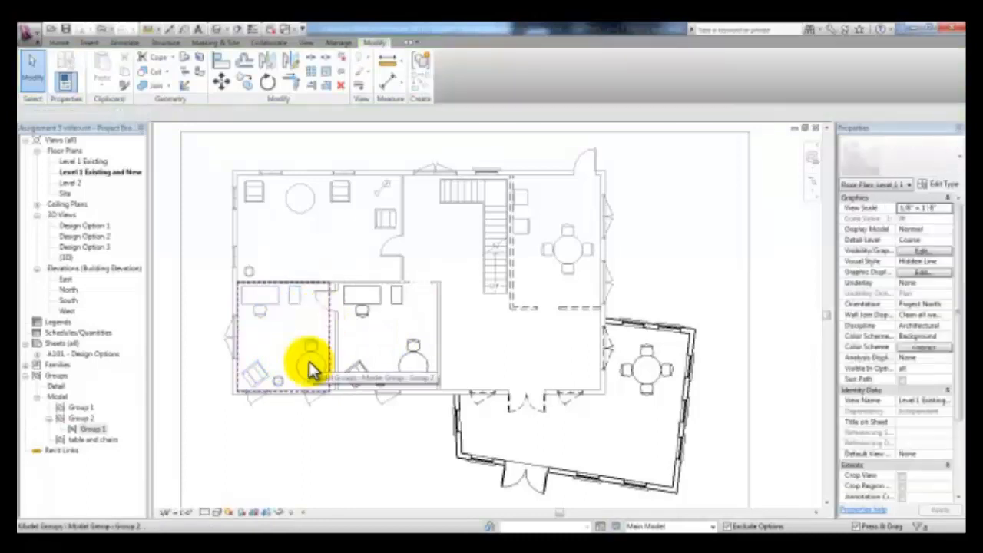
{"action": "key", "text": "Tab"}
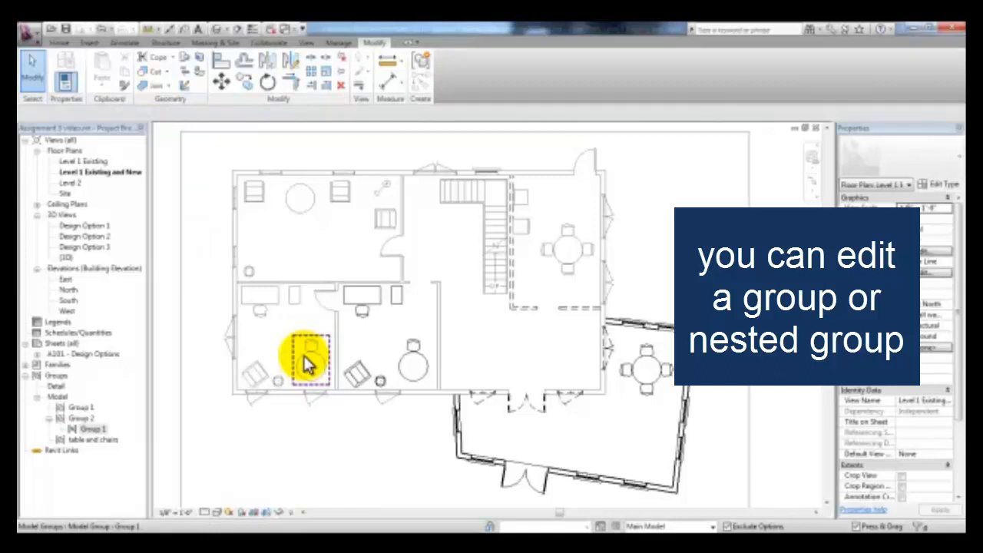
{"action": "left_click", "coordinate": [308, 365]}
{"action": "scroll", "coordinate": [307, 365], "scroll_direction": "up", "scroll_amount": 5}
{"action": "left_click", "coordinate": [446, 85]}
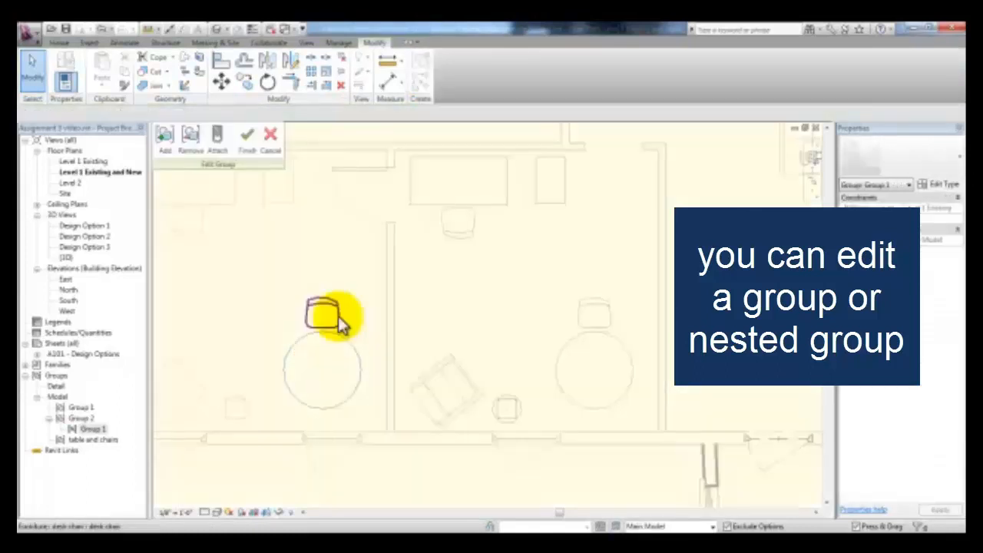
Step: Rotate the desk chair clockwise about the round table's center and finish editing the nested group
{"action": "left_click", "coordinate": [339, 318]}
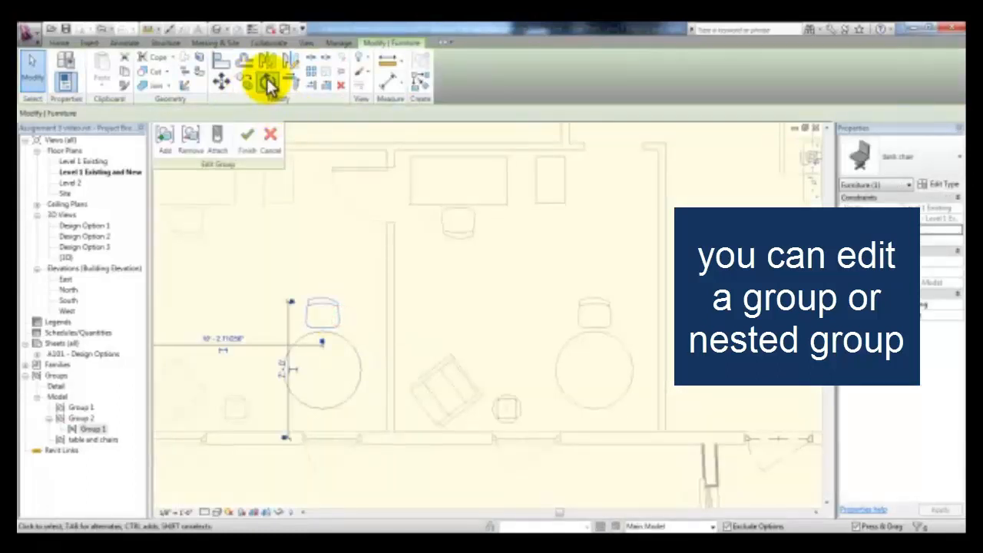
{"action": "left_click", "coordinate": [267, 82]}
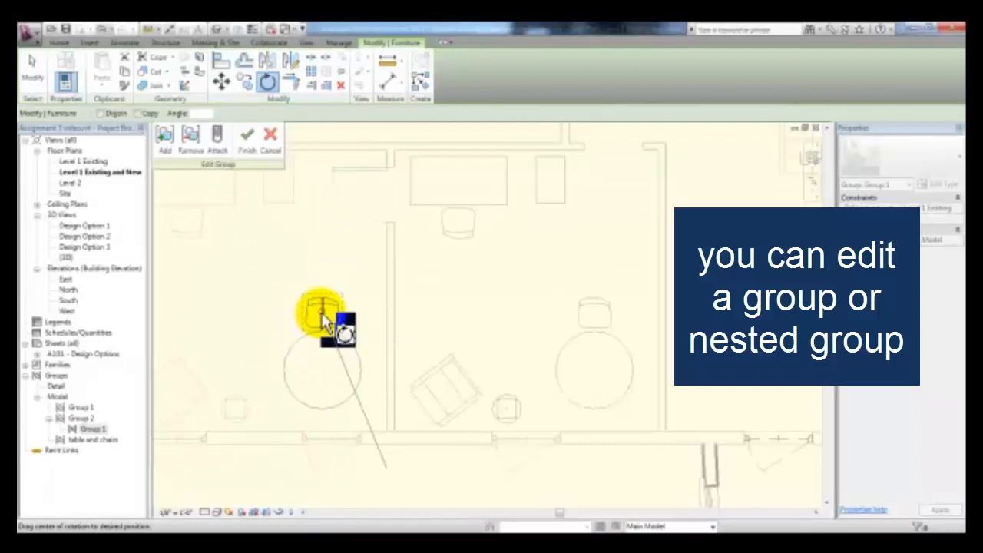
{"action": "left_click_drag", "start_coordinate": [323, 315], "coordinate": [323, 371]}
{"action": "left_click", "coordinate": [323, 281]}
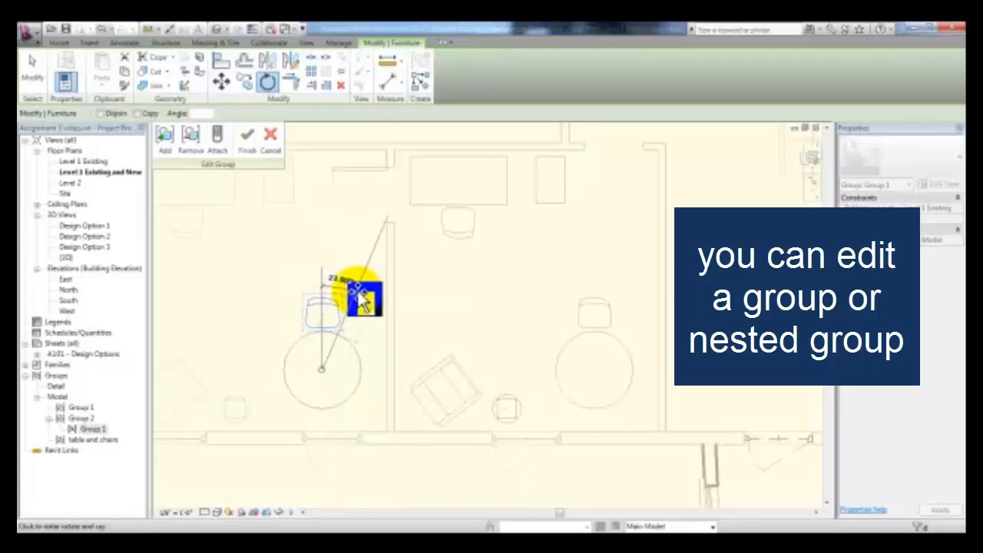
{"action": "left_click", "coordinate": [361, 300]}
{"action": "left_click", "coordinate": [248, 142]}
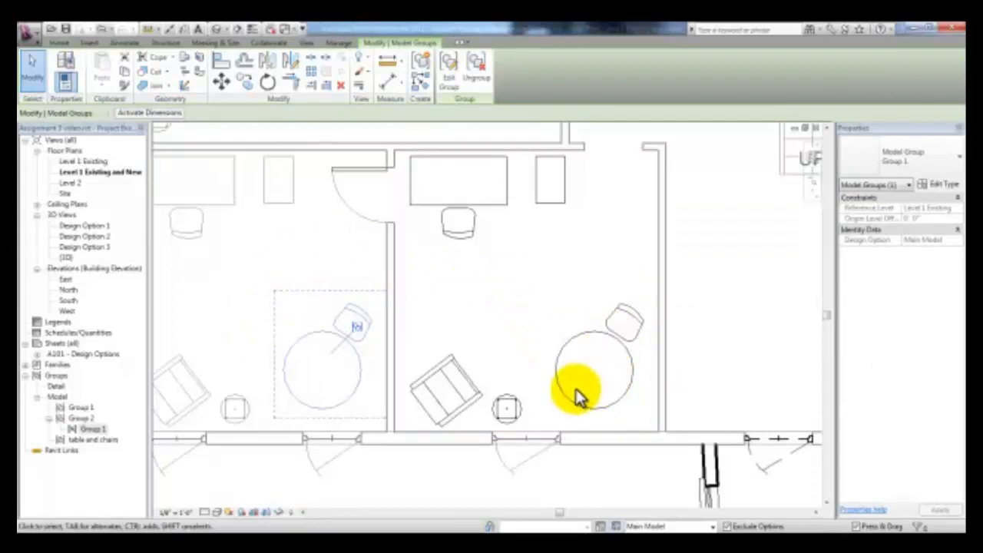
{"action": "left_click", "coordinate": [607, 365]}
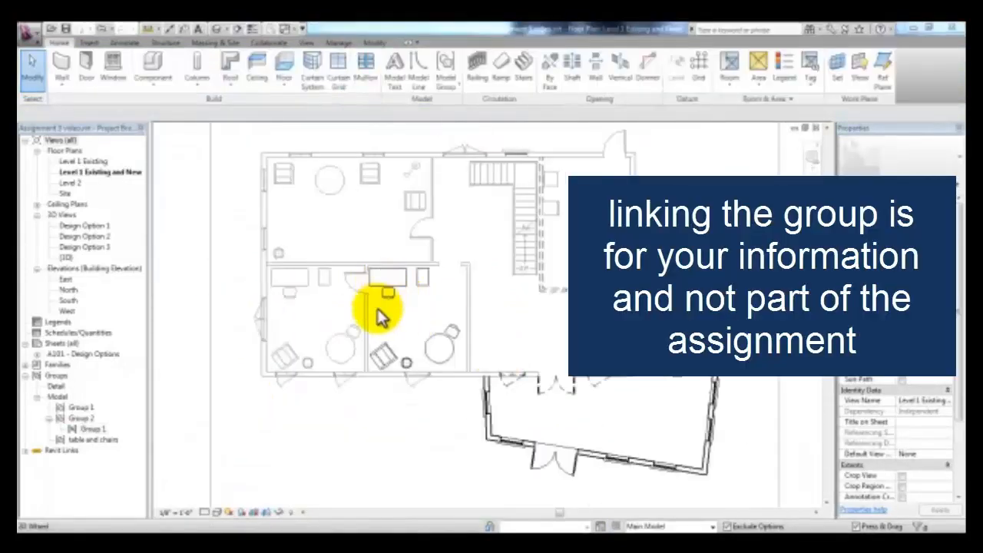
Step: Convert the adjacent room's furniture group to a link with a new project file named Group 1, overwriting the existing linked file
{"action": "left_click", "coordinate": [379, 311]}
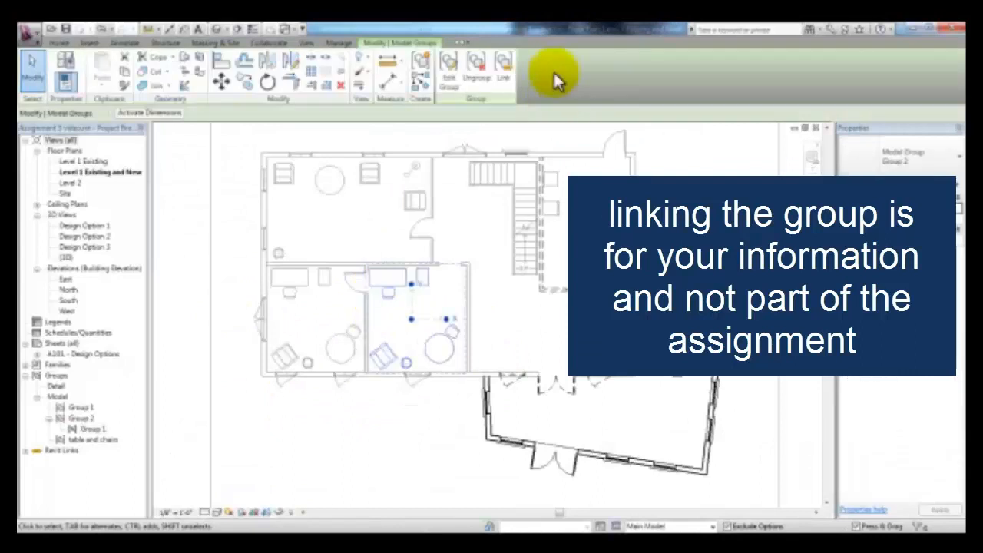
{"action": "left_click", "coordinate": [500, 80]}
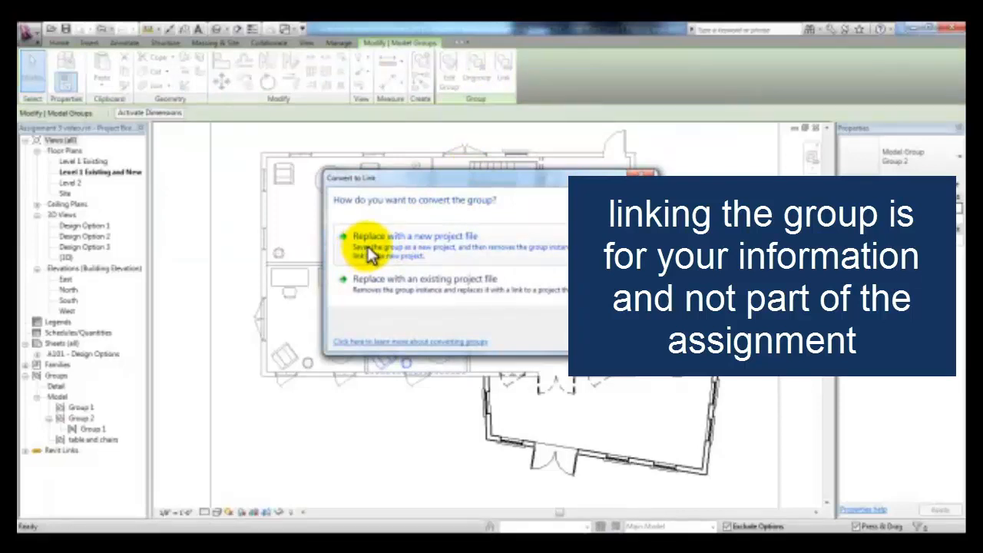
{"action": "left_click", "coordinate": [460, 246]}
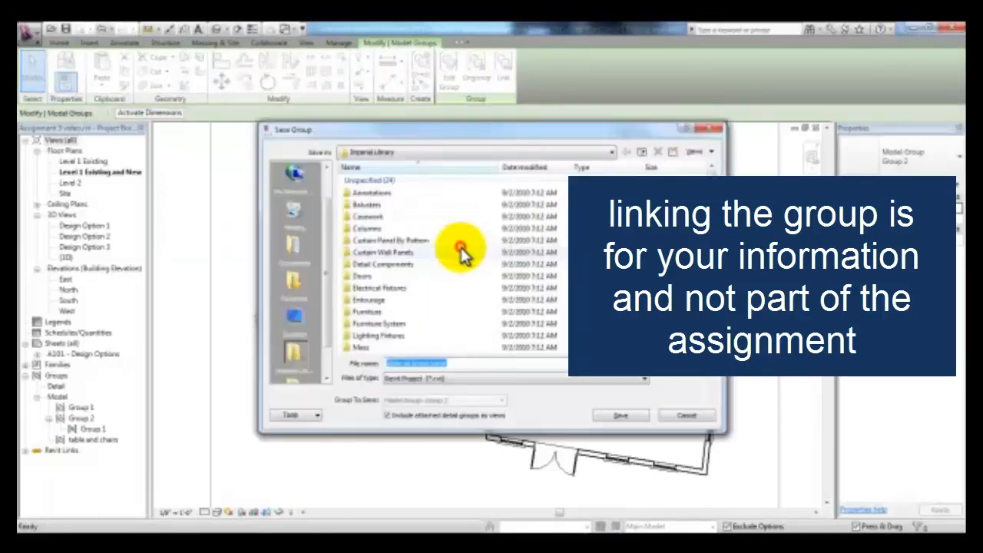
{"action": "type", "text": "G"}
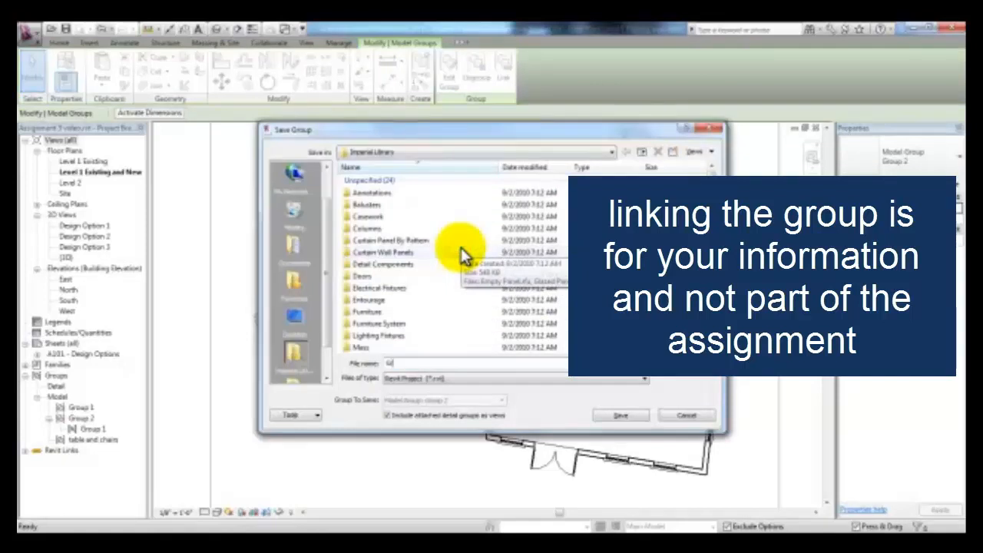
{"action": "type", "text": "roup 2"}
{"action": "left_click", "coordinate": [608, 416]}
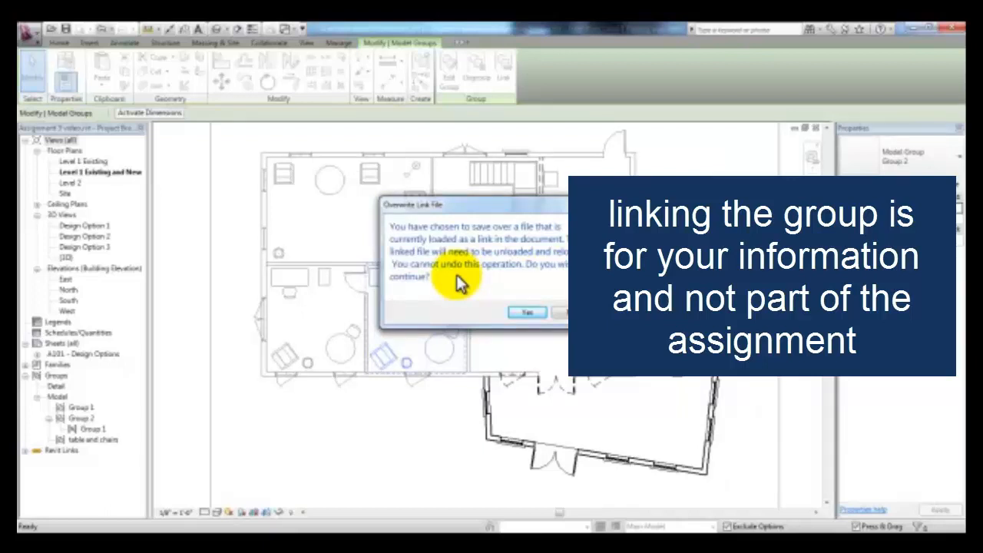
{"action": "left_click", "coordinate": [528, 313]}
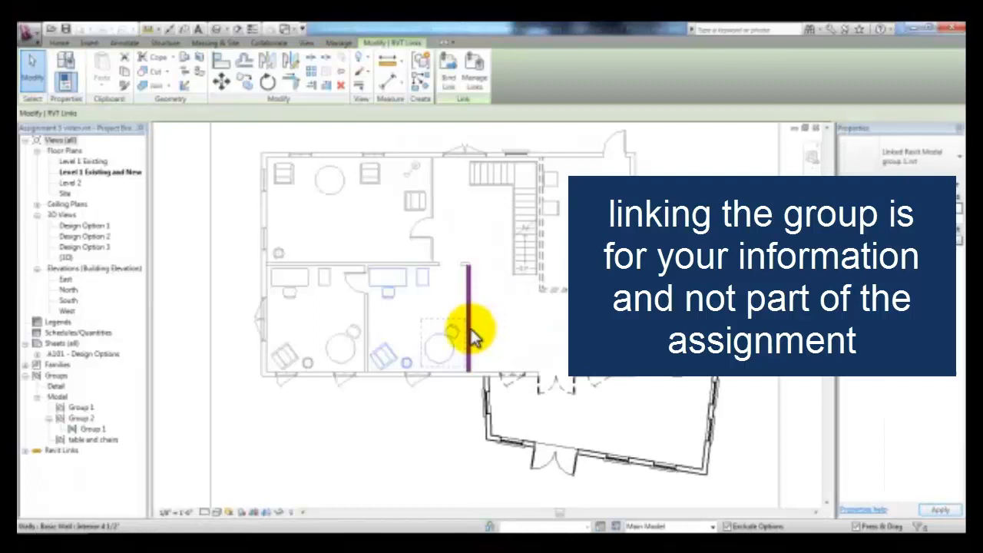
Step: Review the linked Revit files for the adjacent room's furniture in Manage Links, and save the project
{"action": "left_click", "coordinate": [375, 336]}
{"action": "left_click", "coordinate": [386, 296]}
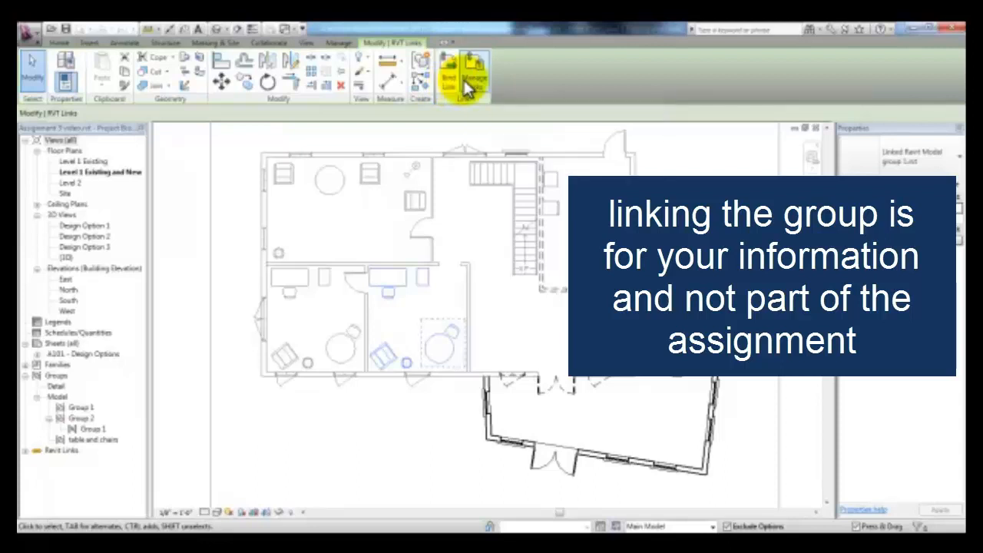
{"action": "left_click", "coordinate": [469, 87]}
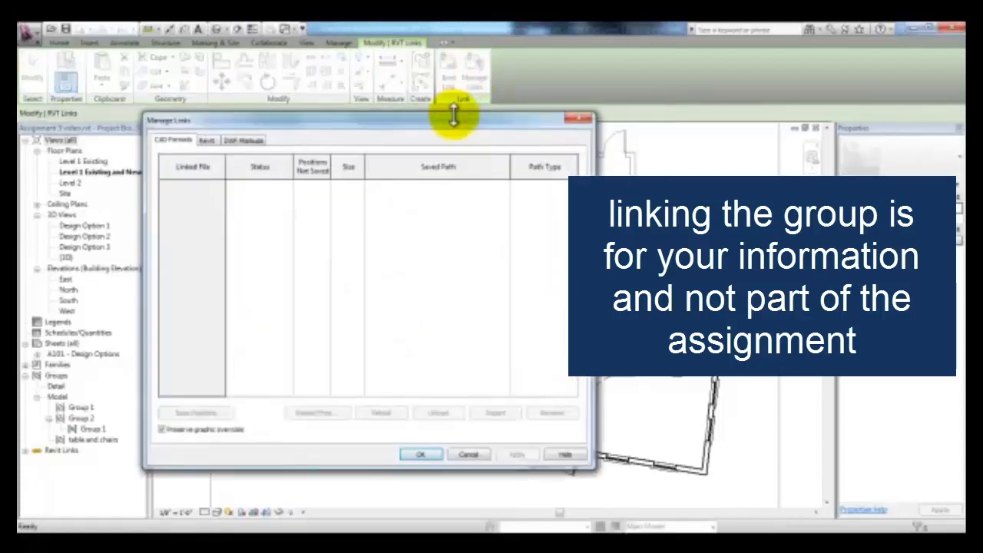
{"action": "left_click_drag", "start_coordinate": [452, 119], "coordinate": [553, 114]}
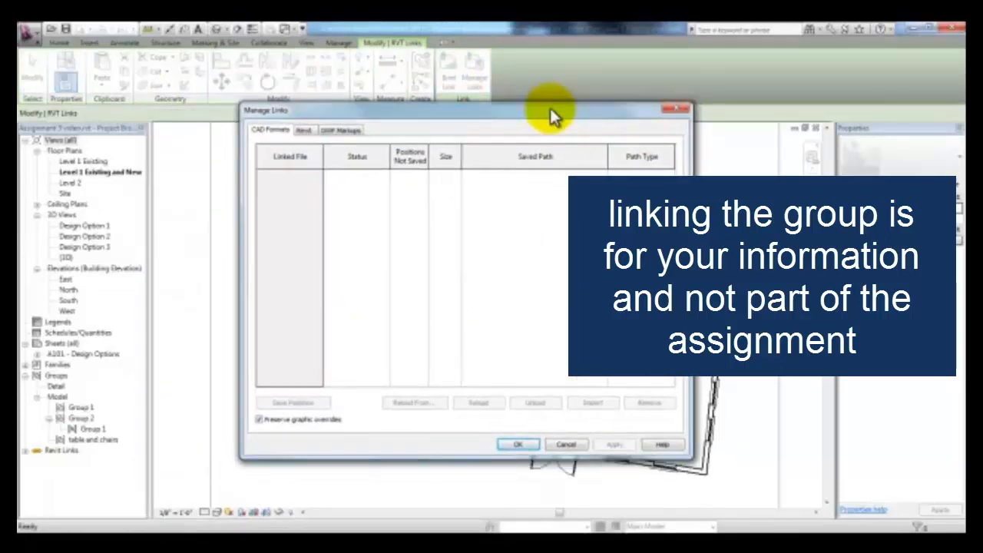
{"action": "left_click", "coordinate": [305, 131]}
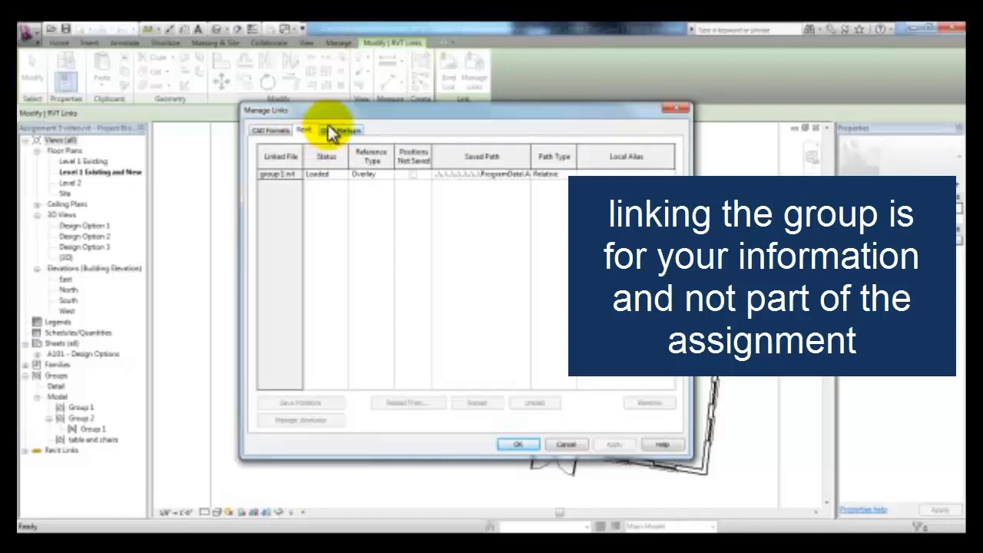
{"action": "left_click", "coordinate": [562, 444]}
{"action": "left_click", "coordinate": [66, 29]}
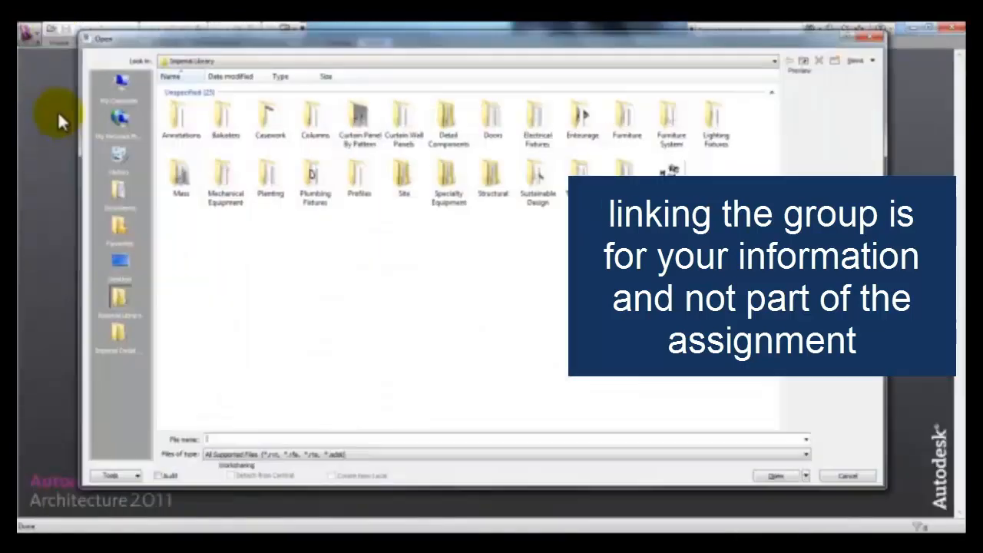
Step: Delete the floor lamp and the file cabinet from the linked Group 1 project file, and save and close it
{"action": "double_click", "coordinate": [671, 167]}
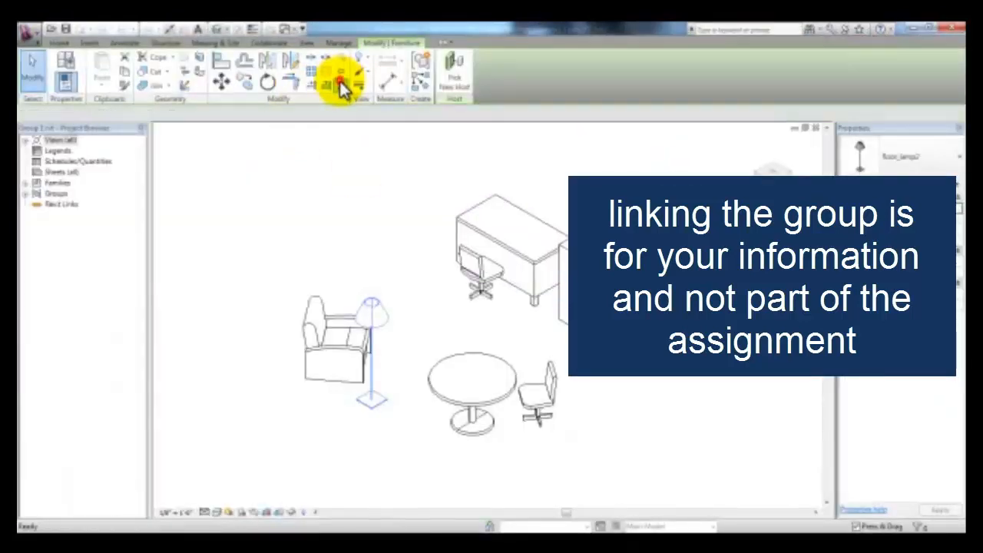
{"action": "key", "text": "Escape"}
{"action": "left_click", "coordinate": [563, 259]}
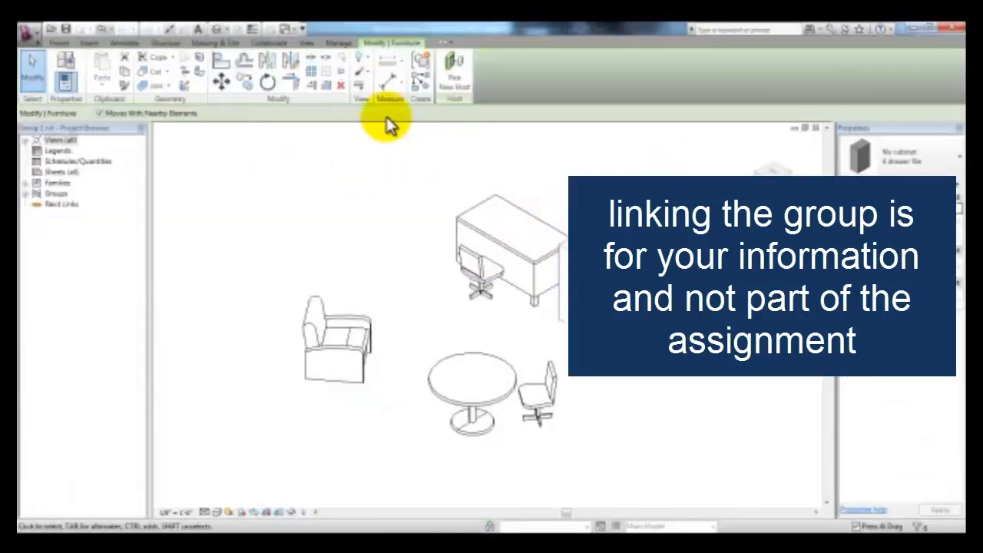
{"action": "left_click", "coordinate": [342, 87]}
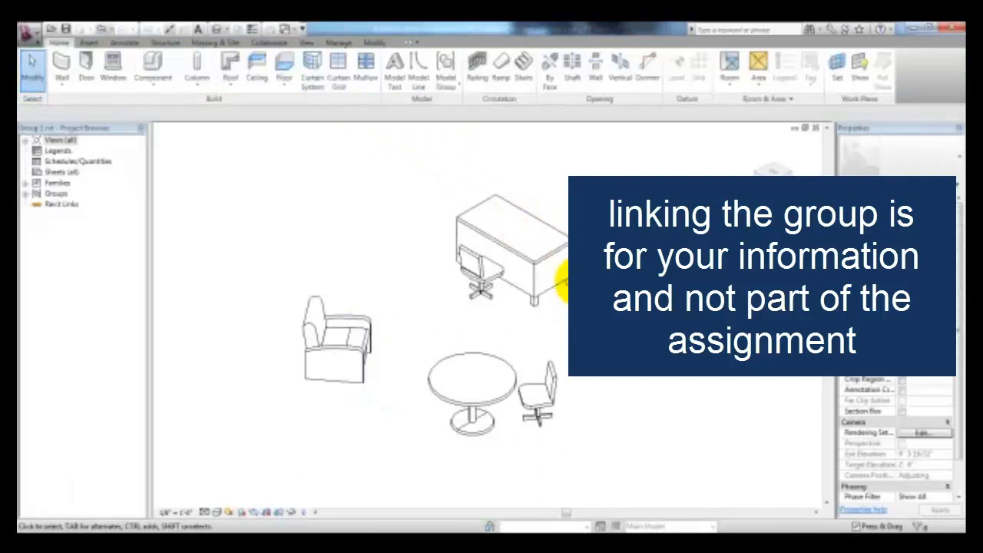
{"action": "left_click", "coordinate": [67, 32]}
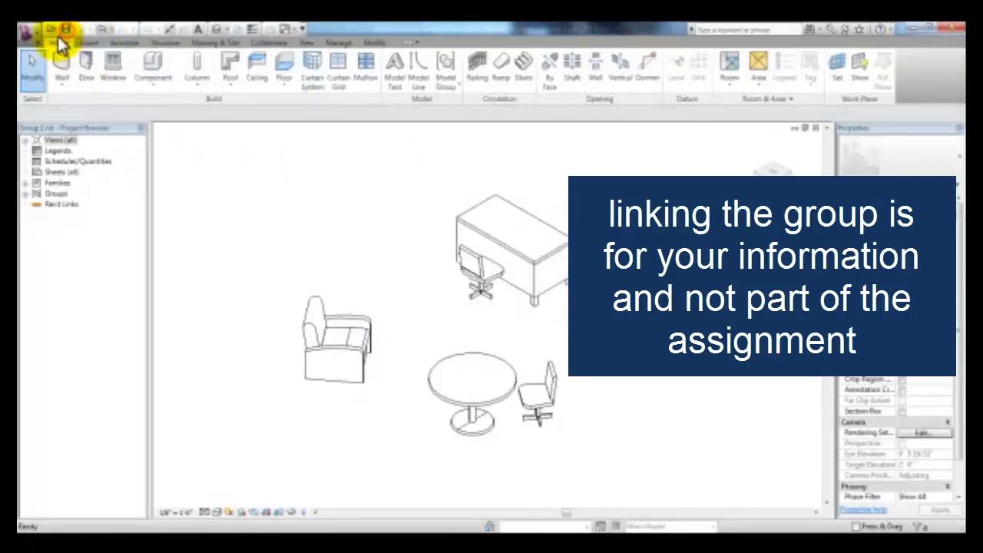
{"action": "left_click", "coordinate": [815, 128]}
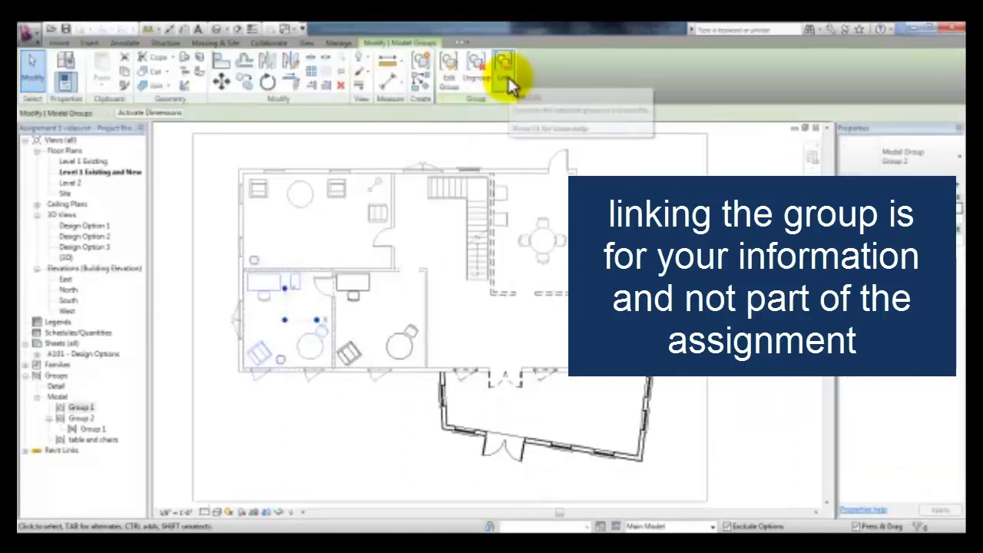
Step: Review the options for converting the lower-left room's furniture group to a link
{"action": "left_click", "coordinate": [506, 76]}
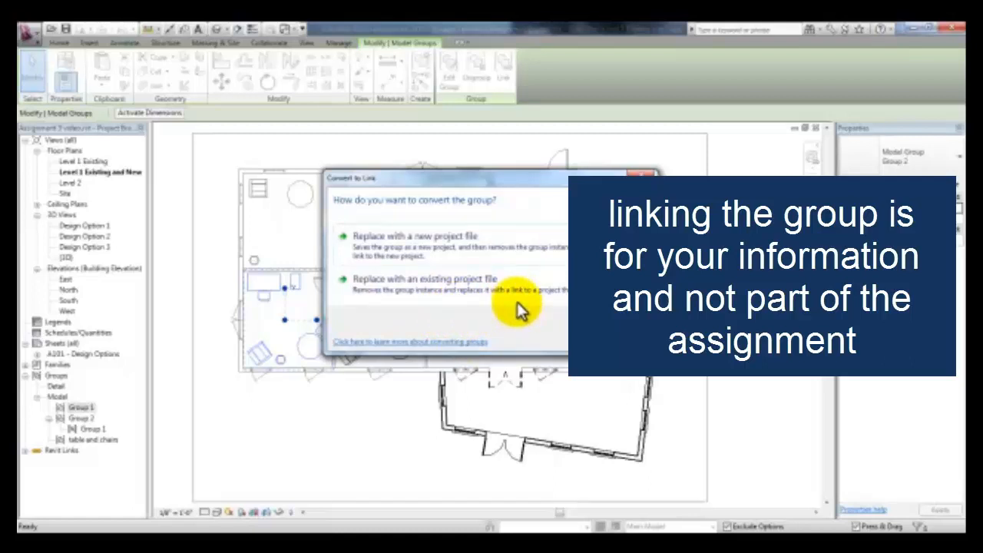
{"action": "left_click", "coordinate": [628, 320]}
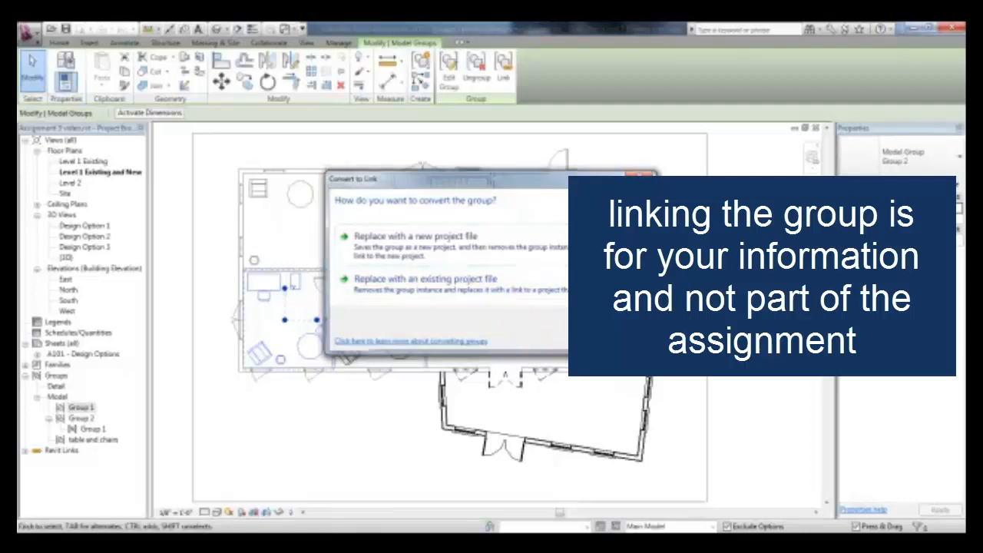
{"action": "left_click", "coordinate": [634, 320]}
Step: Start saving the Group 1 model group as a separate Revit project file
{"action": "left_click", "coordinate": [84, 408]}
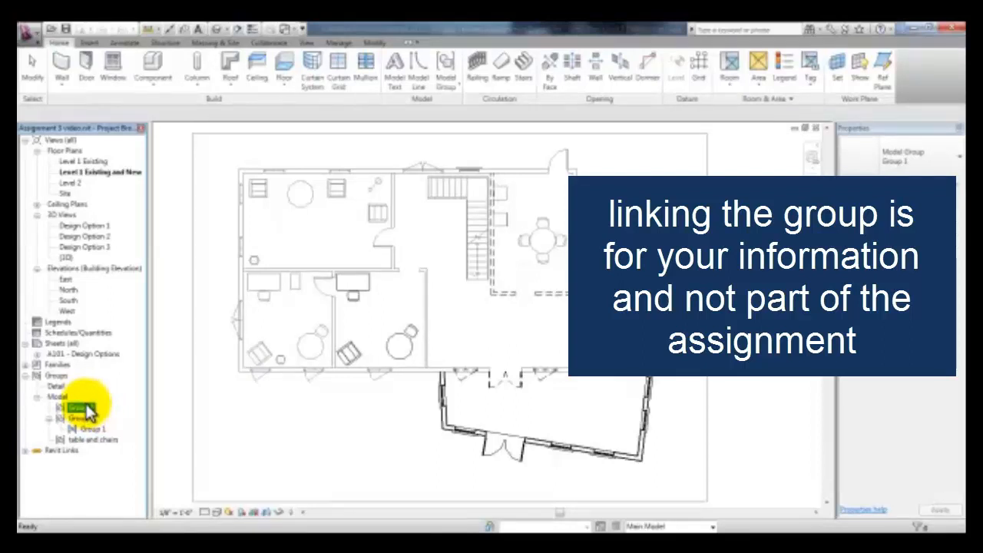
{"action": "right_click", "coordinate": [91, 415]}
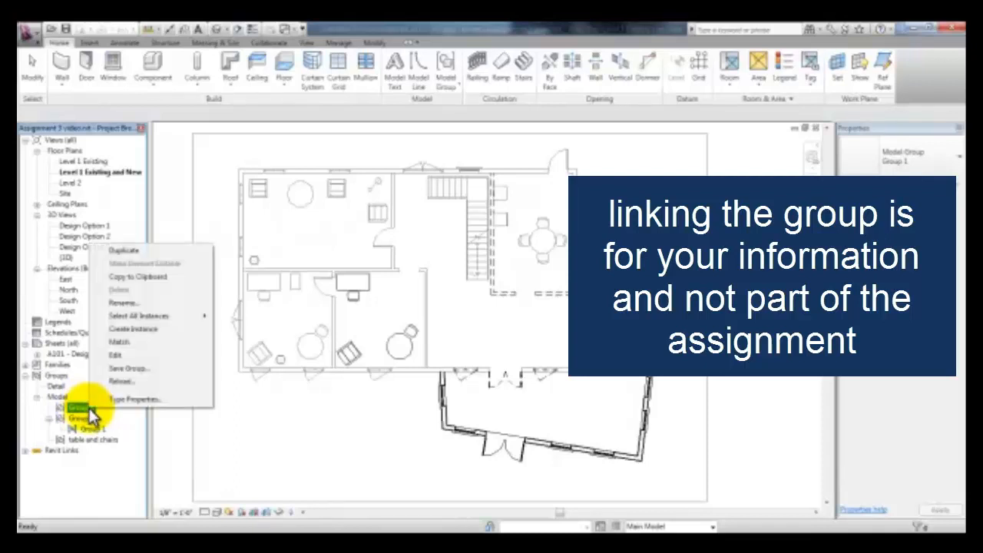
{"action": "left_click", "coordinate": [137, 369]}
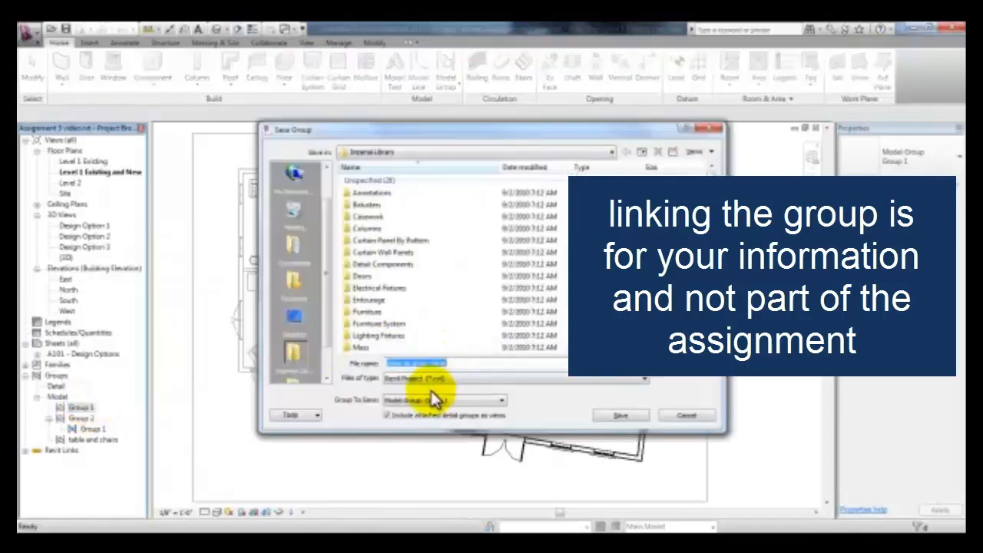